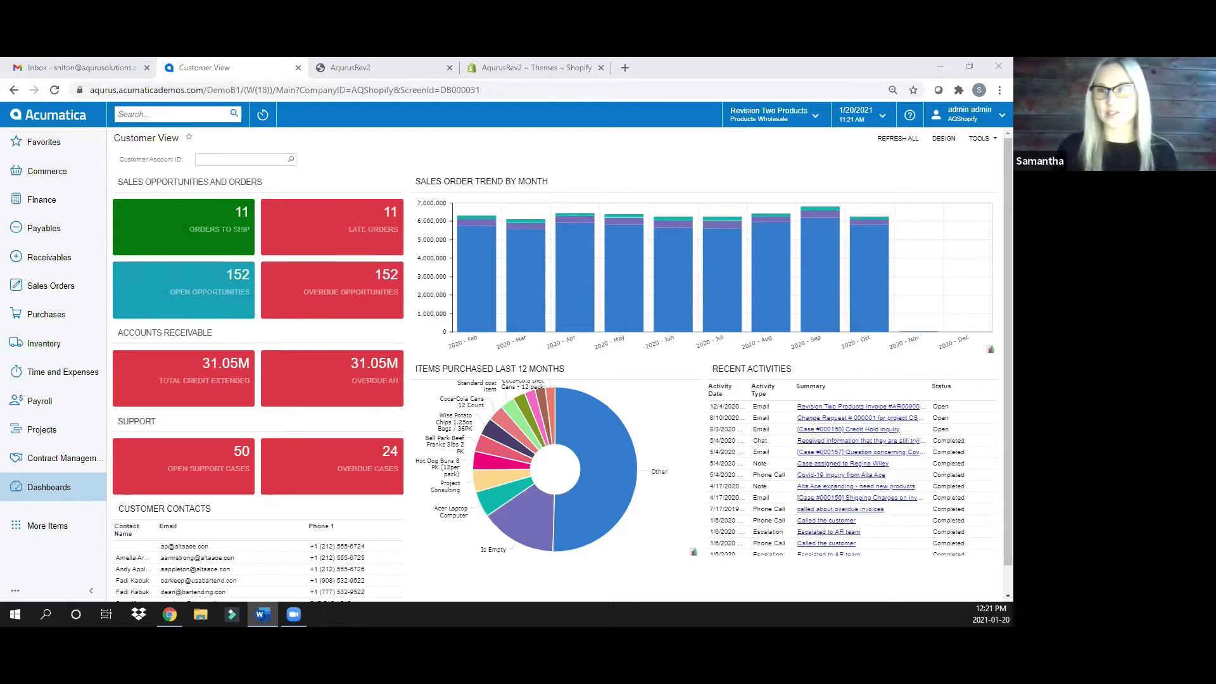
# Switch the dashboard branch to Products Retail and then back to Products Wholesale
pyautogui.click(532, 93)
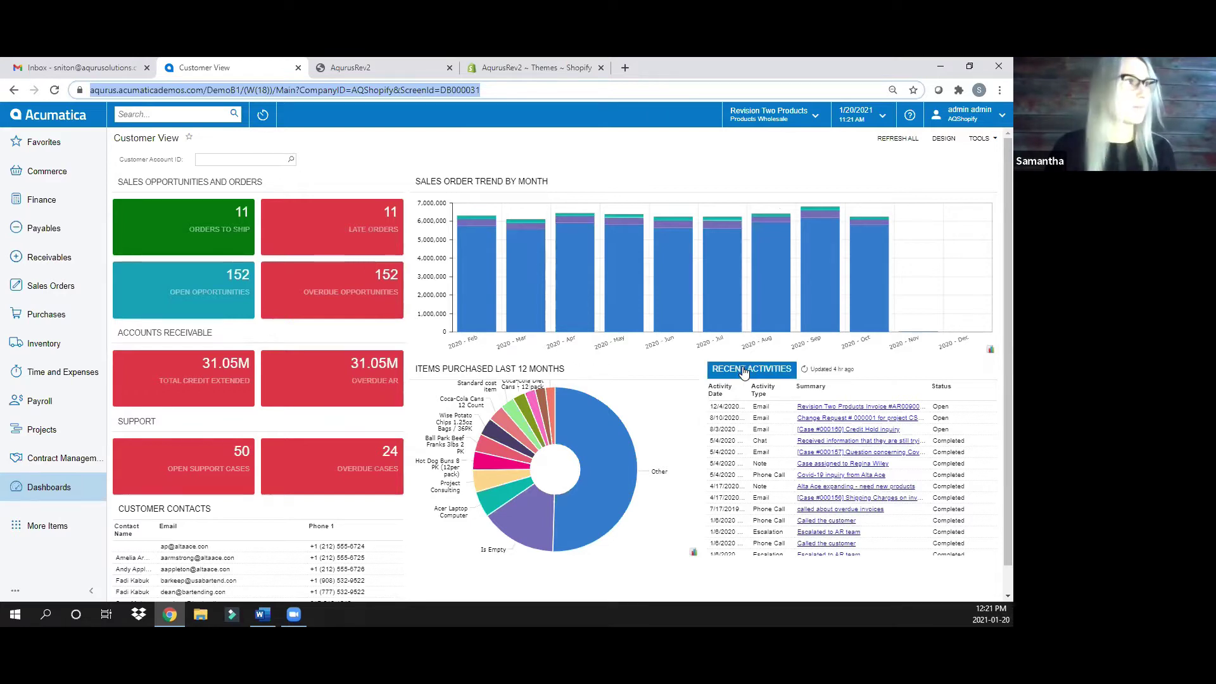
pyautogui.click(793, 118)
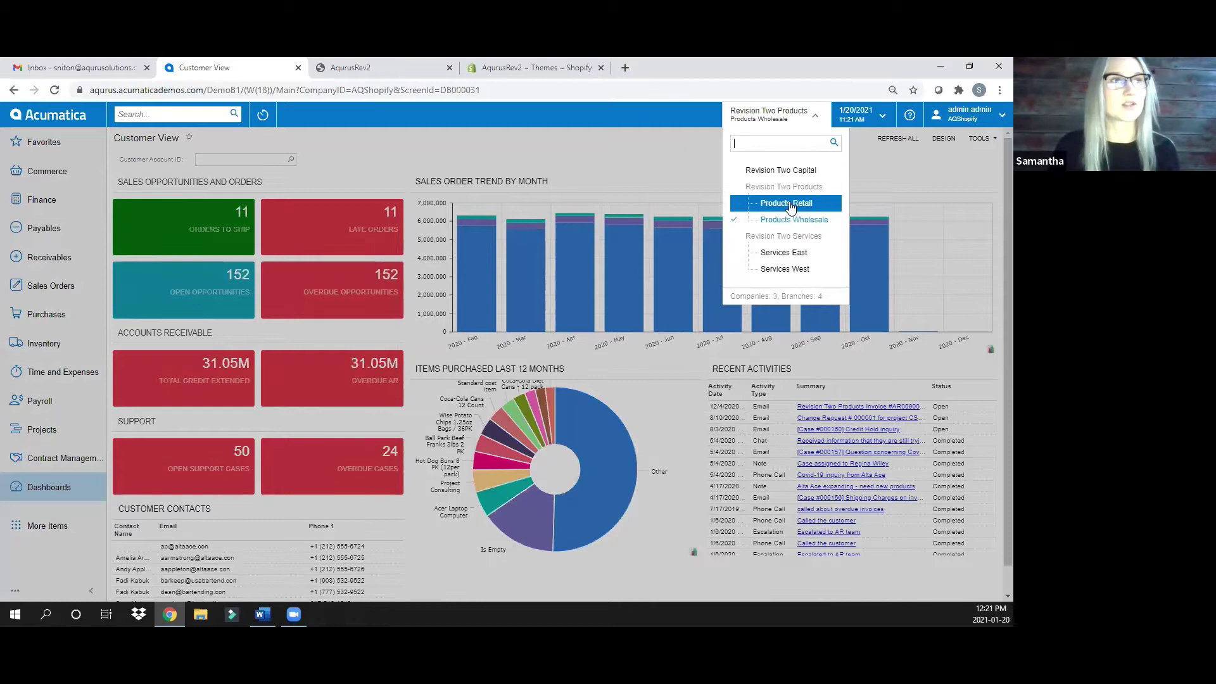
pyautogui.click(789, 203)
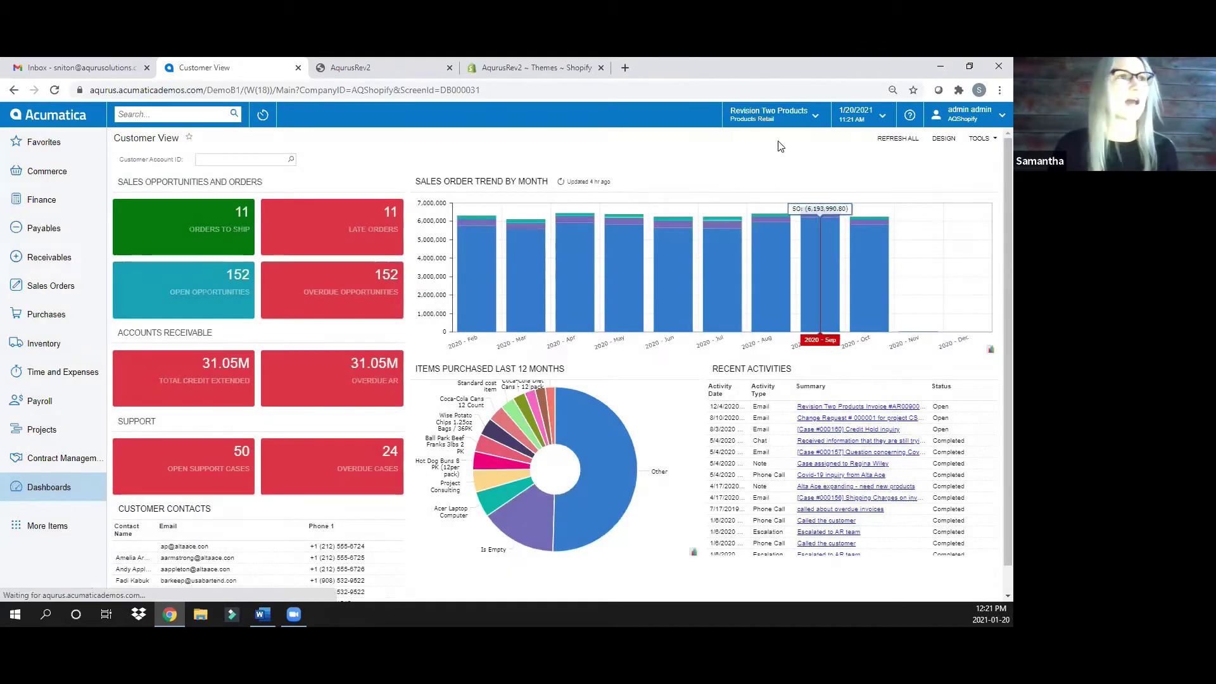
pyautogui.click(784, 120)
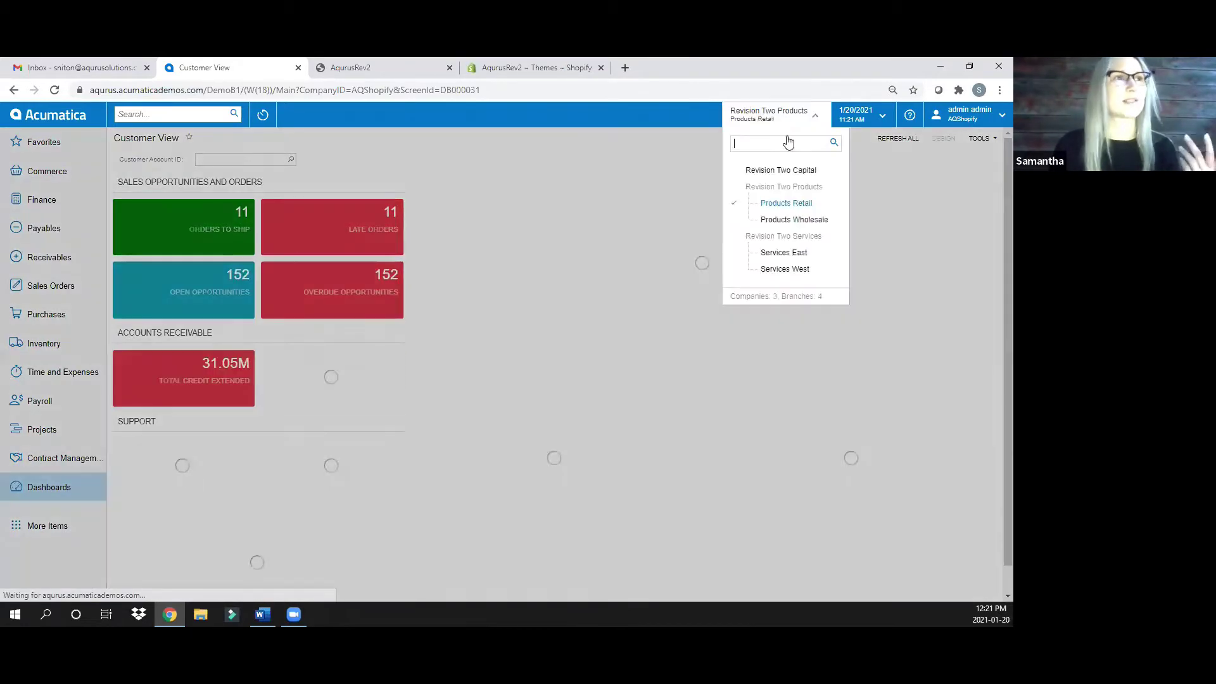
pyautogui.click(794, 218)
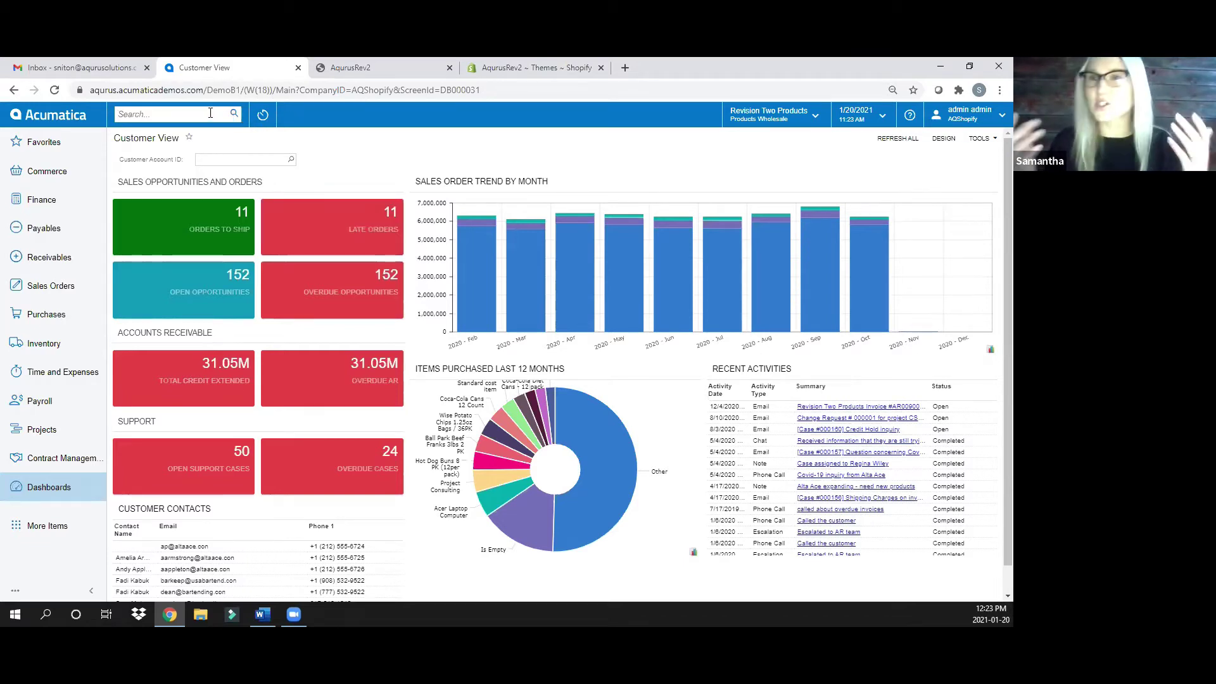
# Search for 'sales order', browse the transaction, help, file and menu results, then clear the search
pyautogui.write('sales')
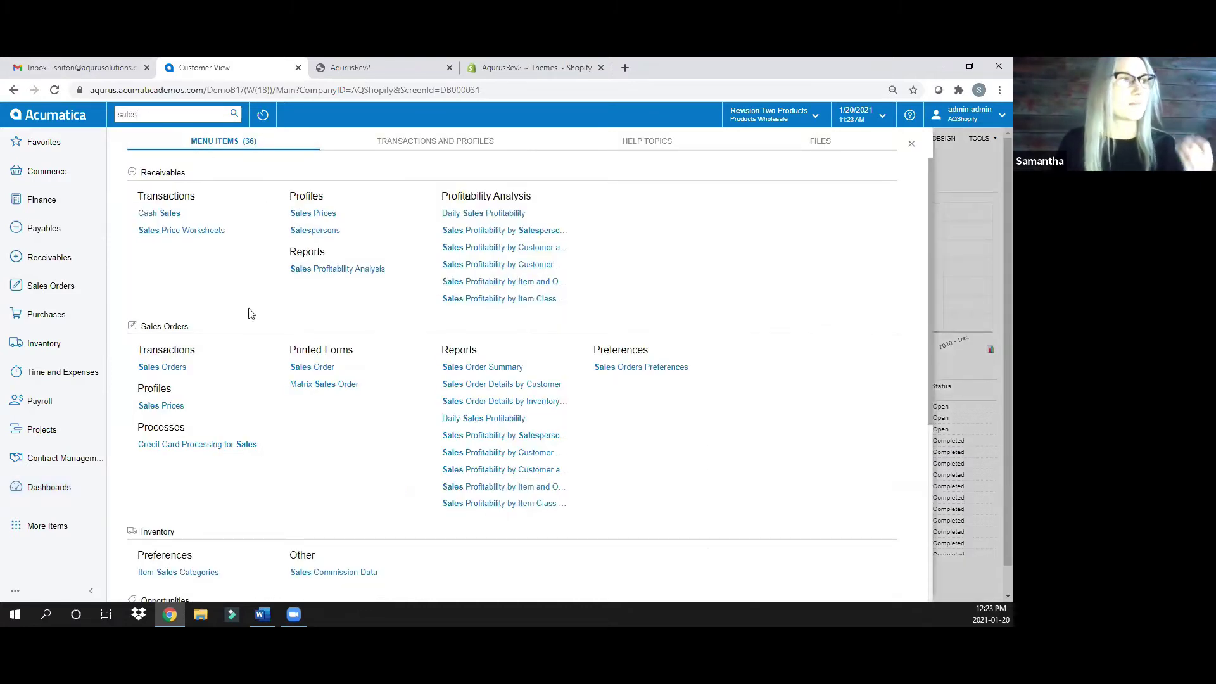
pyautogui.click(419, 141)
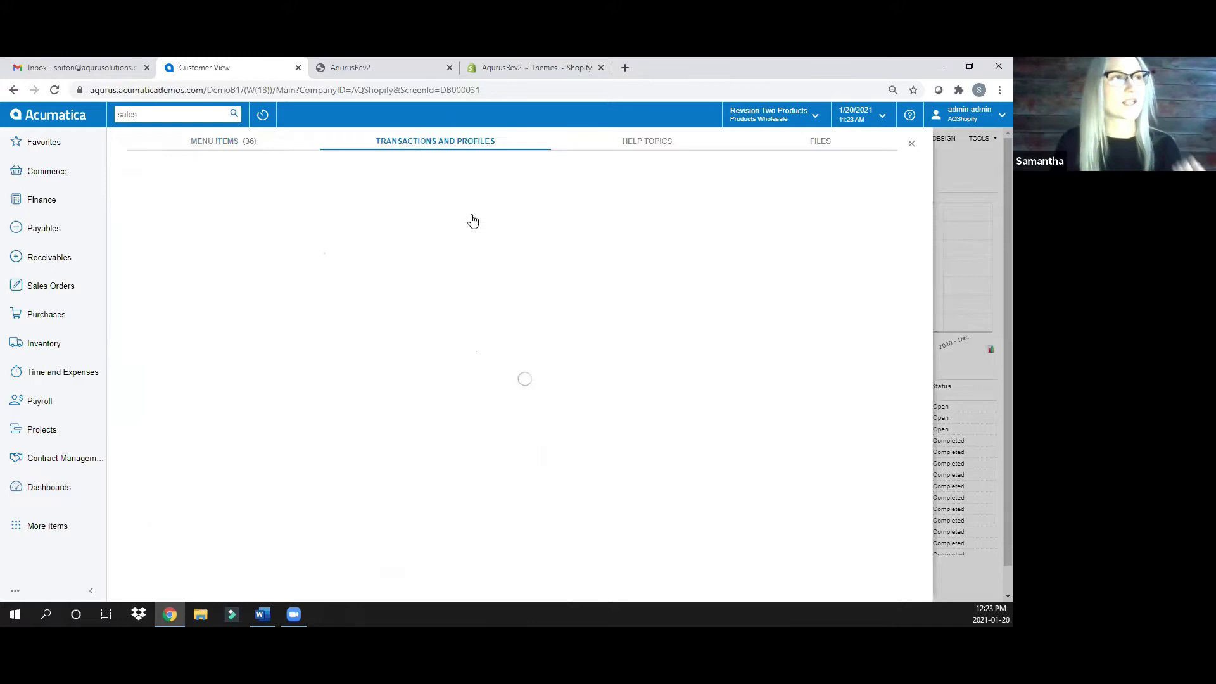
pyautogui.click(649, 141)
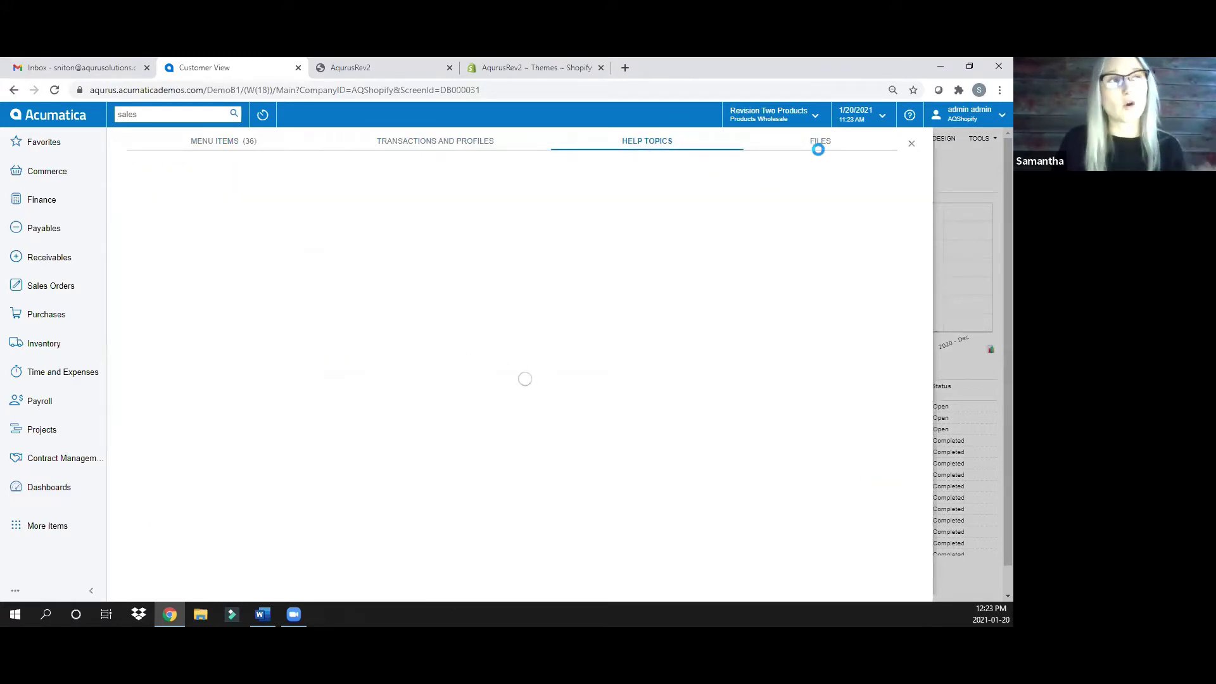
pyautogui.click(813, 142)
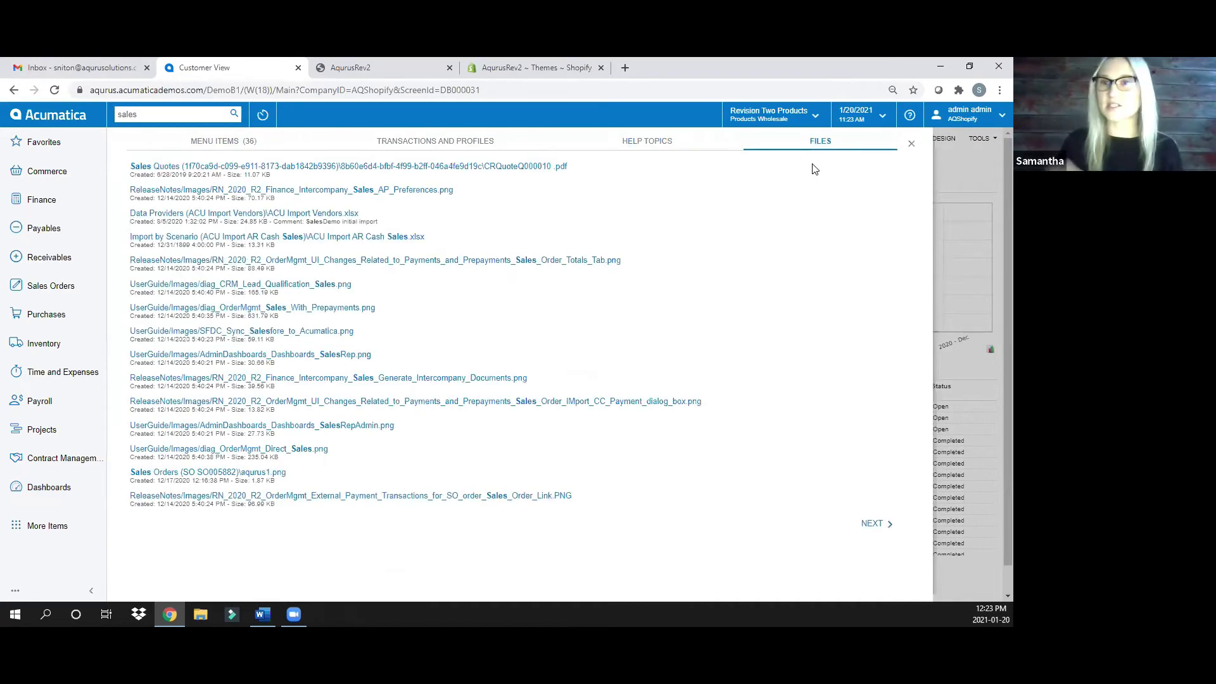
pyautogui.click(224, 120)
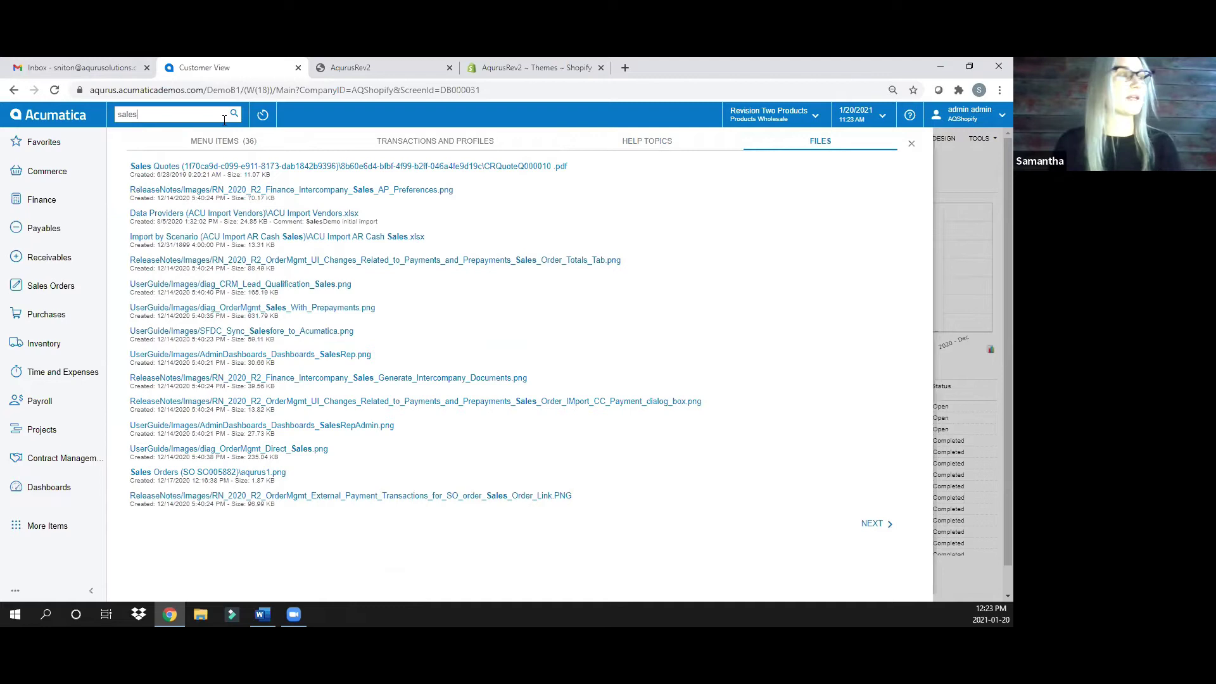
pyautogui.write('order')
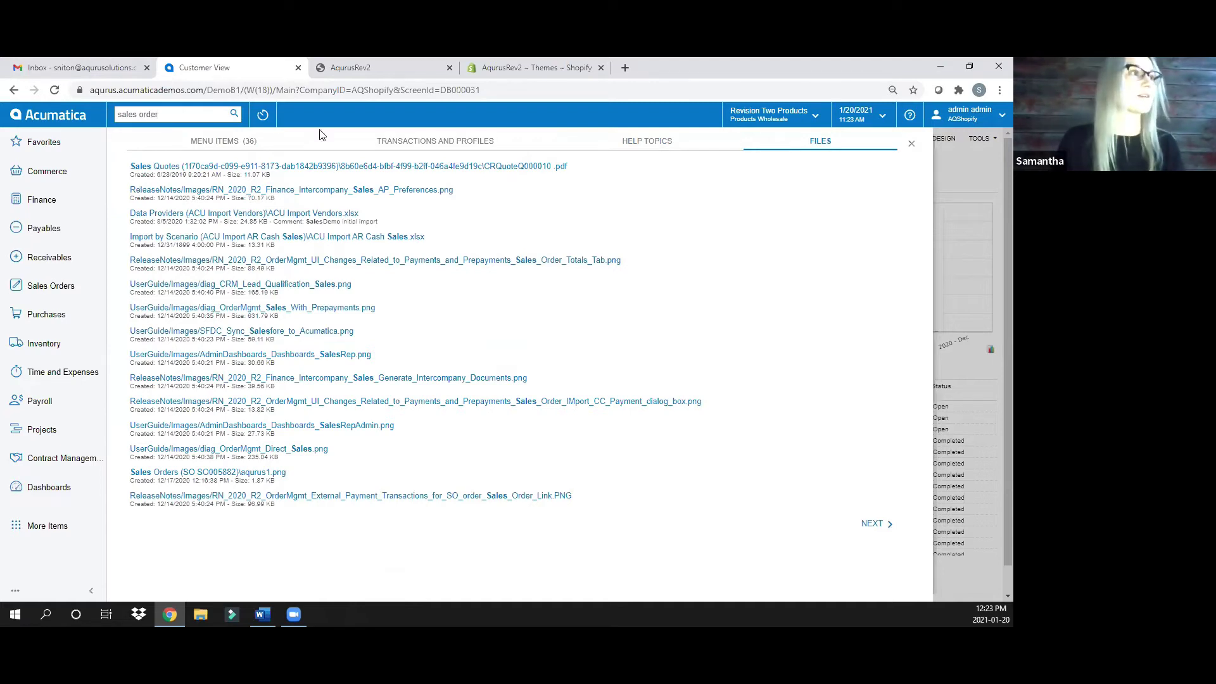
pyautogui.click(240, 142)
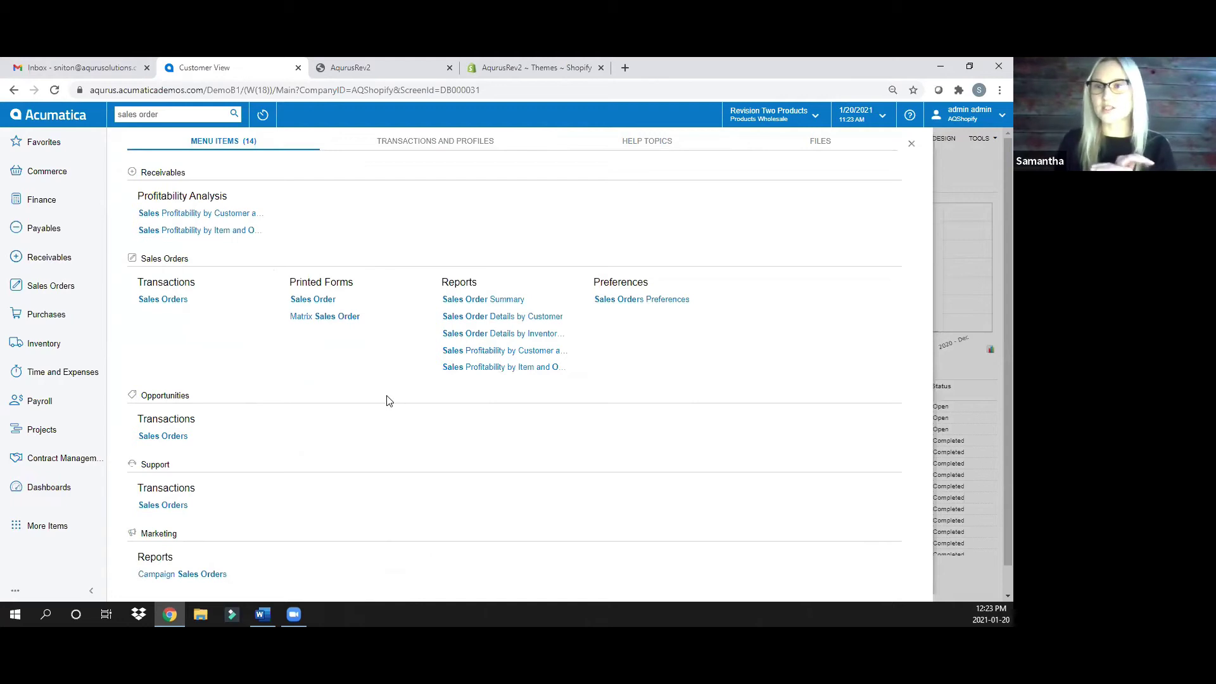
pyautogui.moveTo(227, 116); pyautogui.dragTo(81, 119)
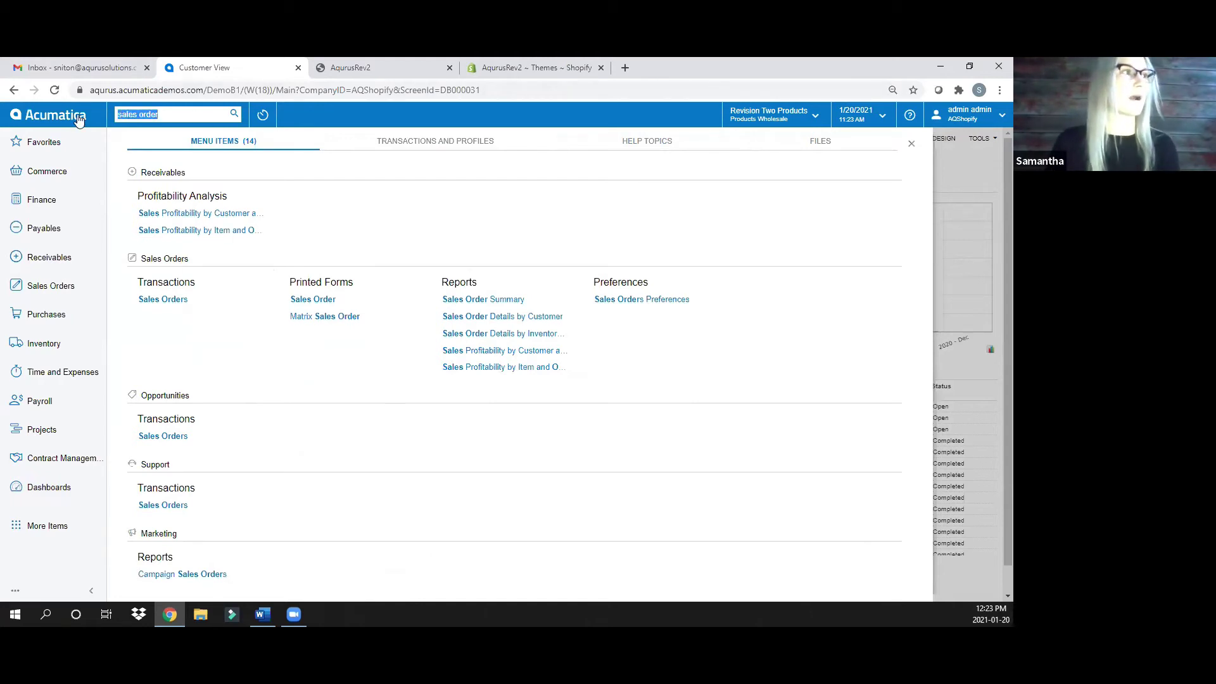
pyautogui.press('BackSpace')
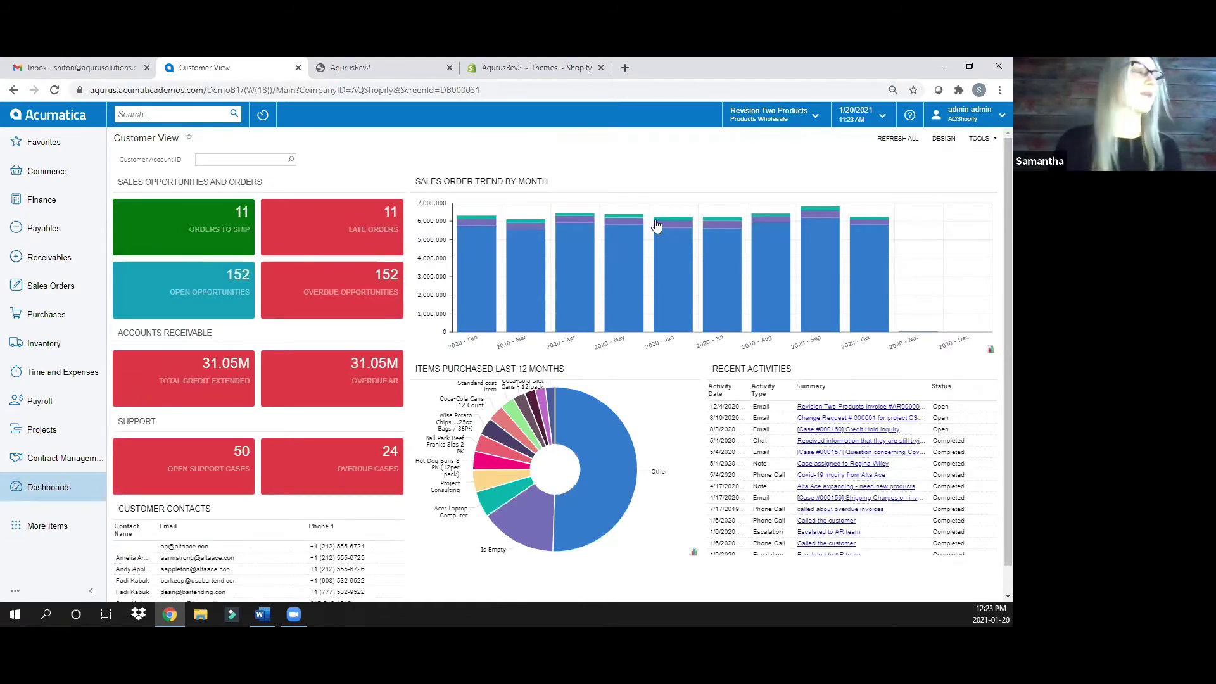
# Reload Customer View from Favorites, filter it to one customer account, then clear that entry
pyautogui.click(38, 144)
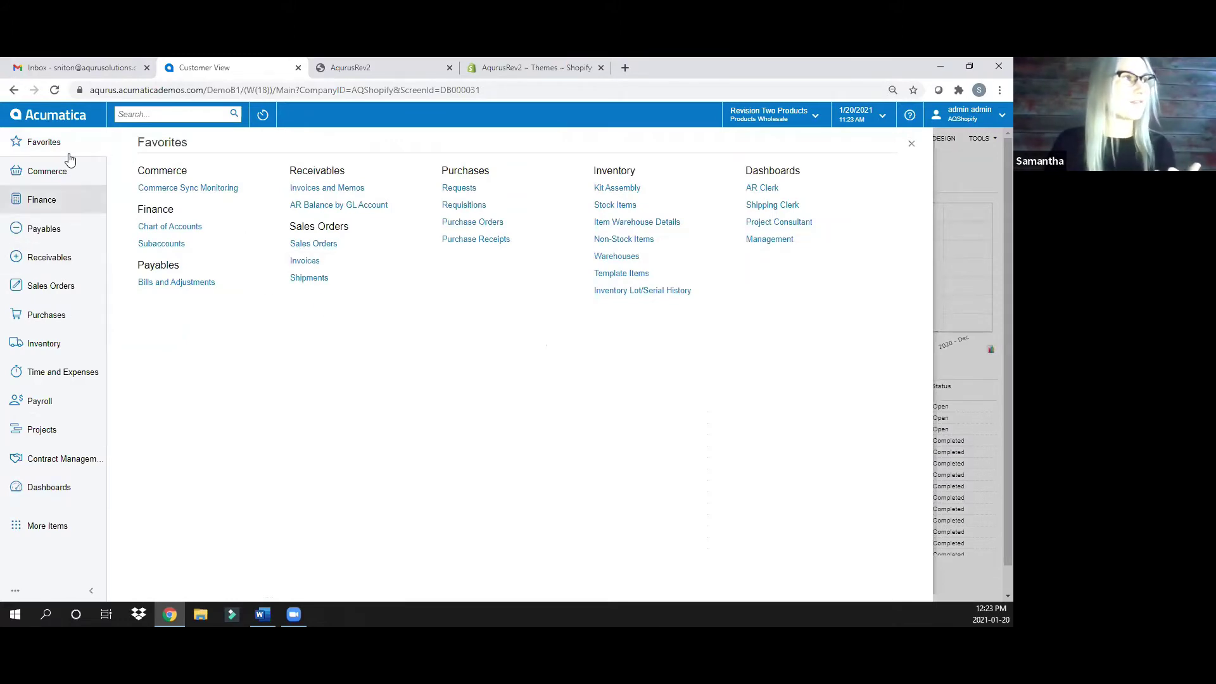
pyautogui.click(67, 116)
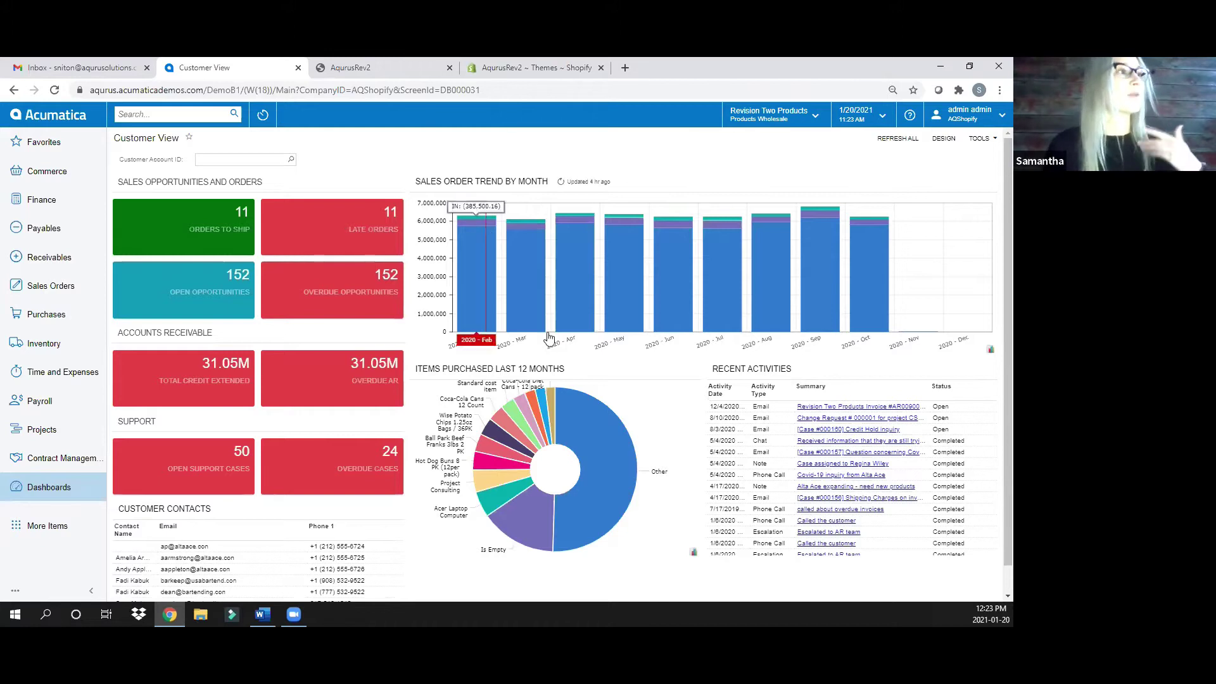
pyautogui.scroll(-1, 687, 392)
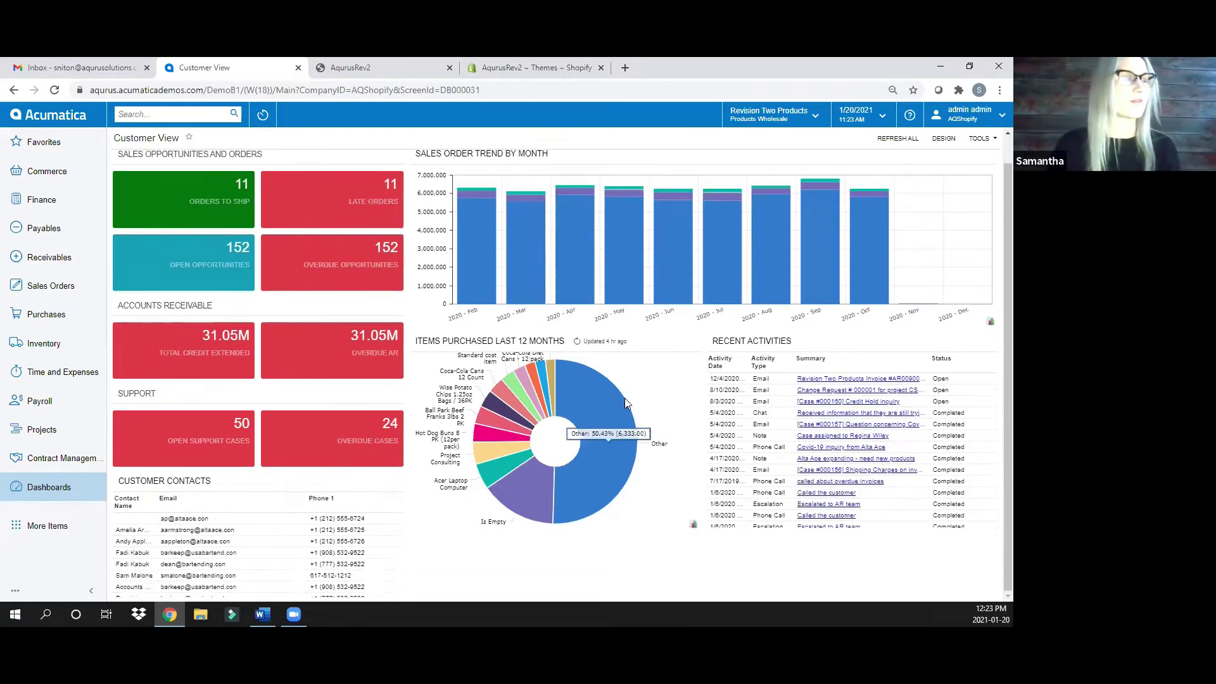
pyautogui.scroll(1, 574, 373)
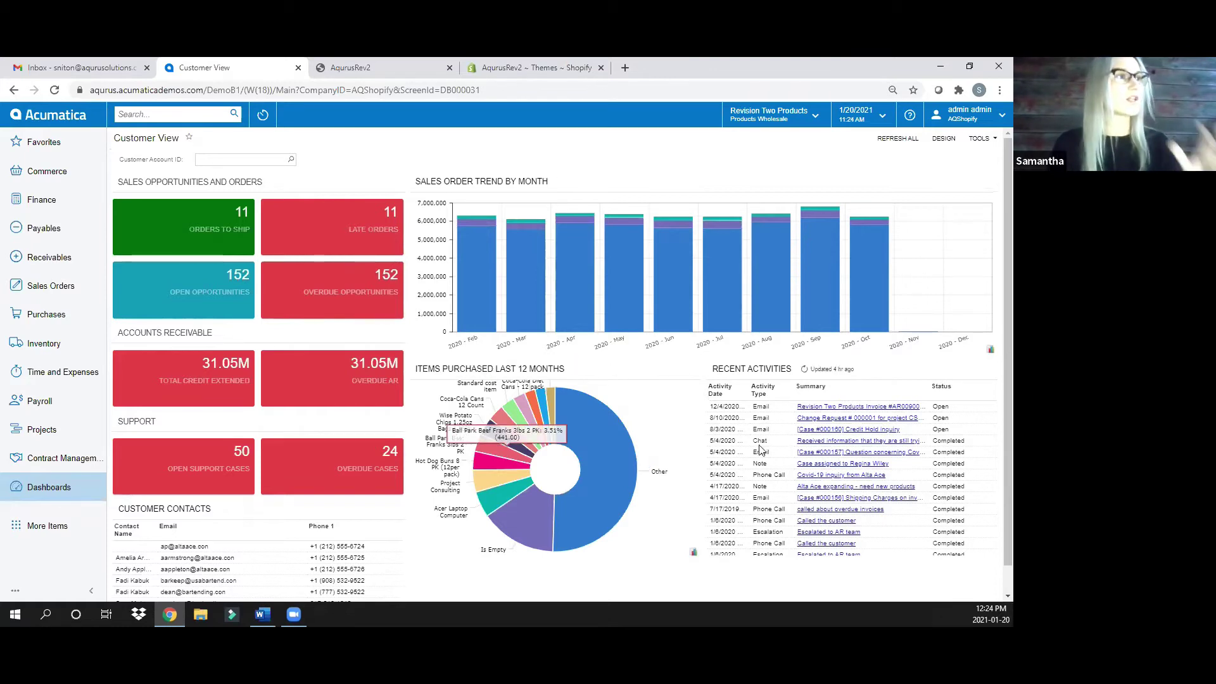
pyautogui.click(288, 162)
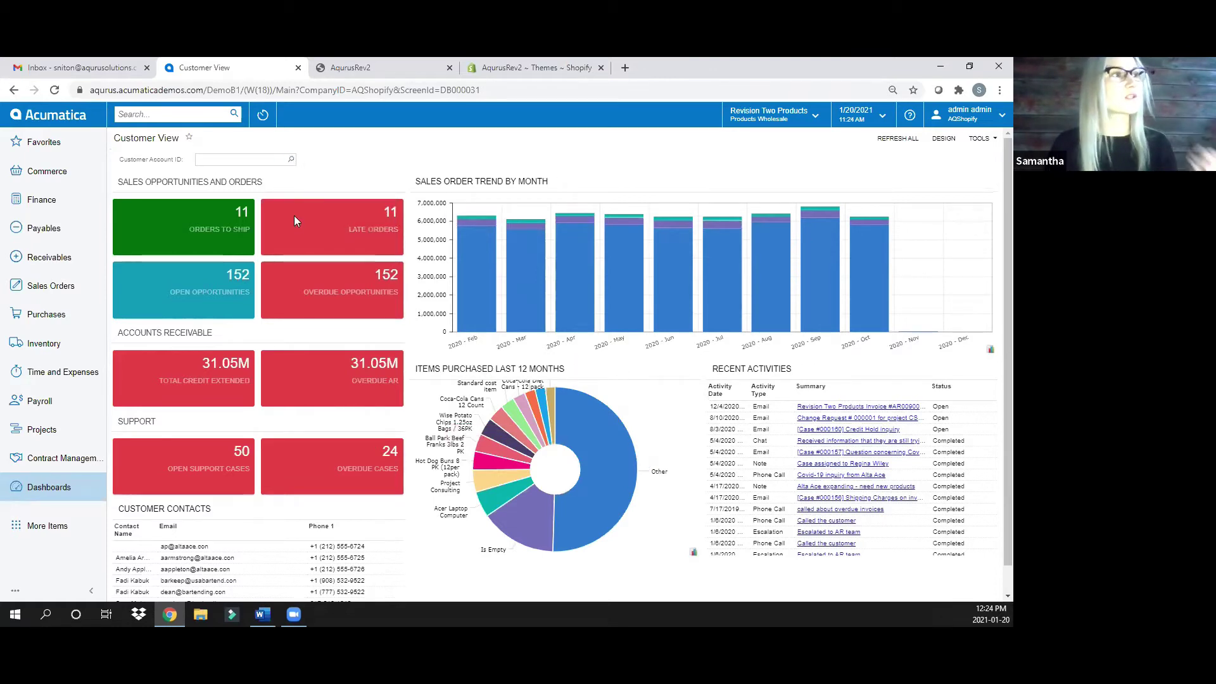
pyautogui.doubleClick(246, 227)
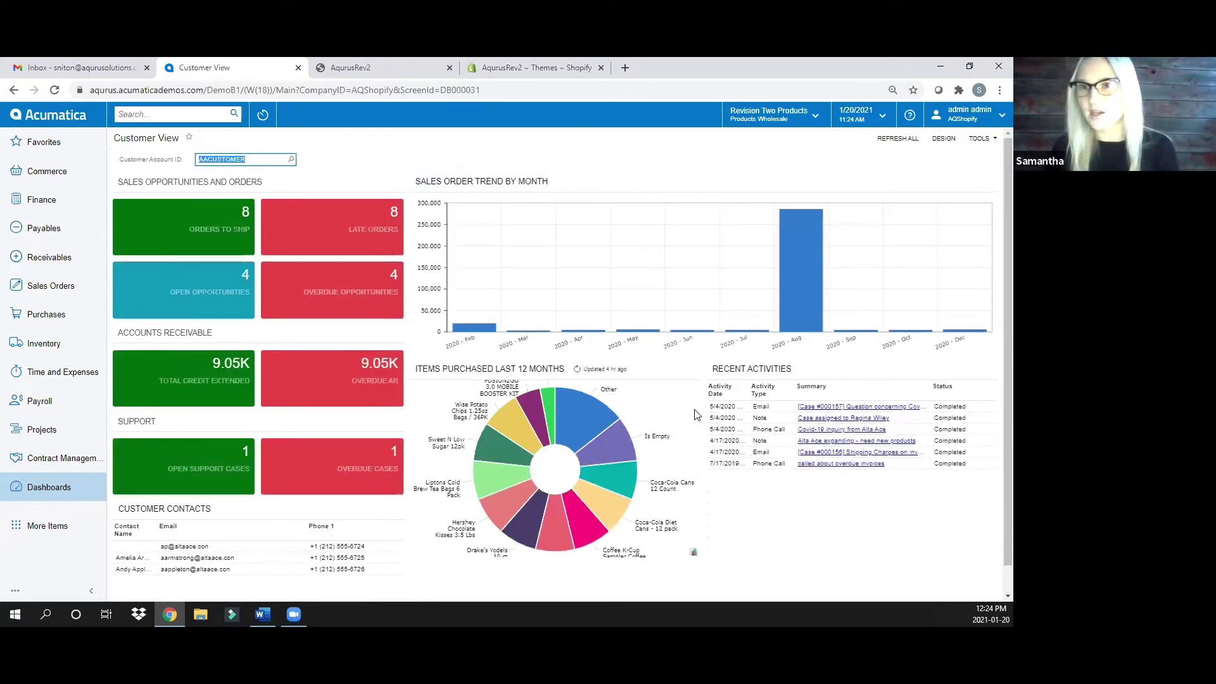
pyautogui.moveTo(578, 408)
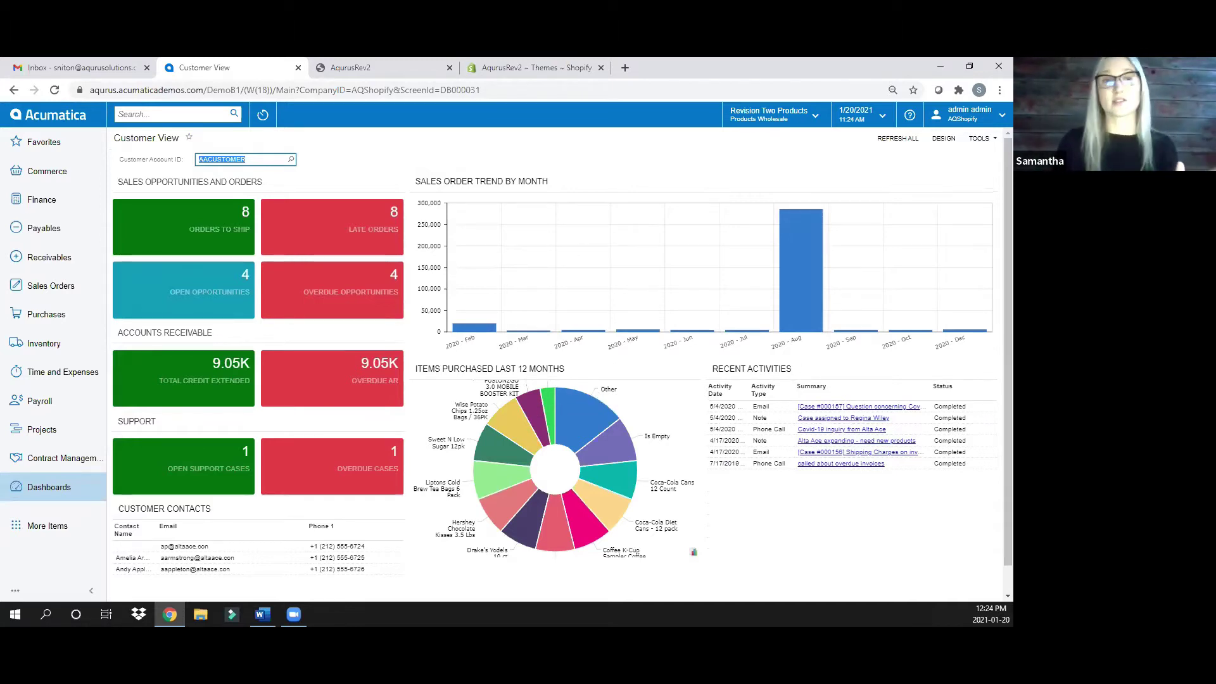
pyautogui.press('BackSpace')
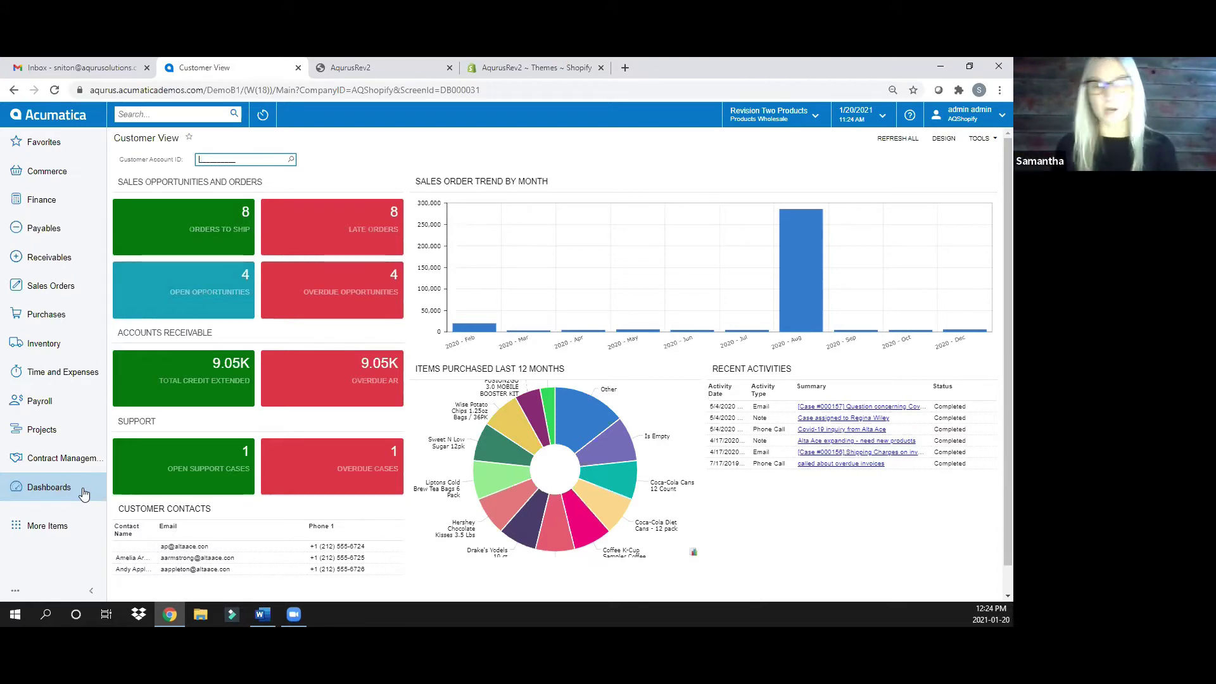
# Open the Shipping Clerk dashboard, then switch to the AR Clerk dashboard
pyautogui.click(85, 494)
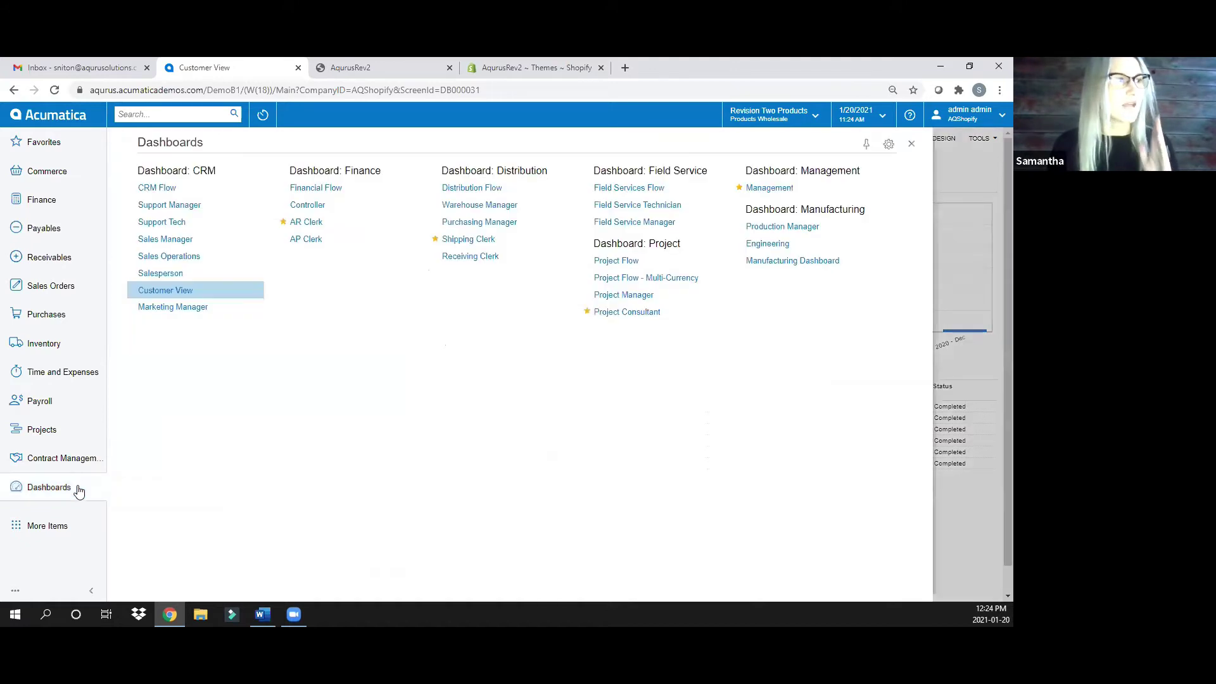
pyautogui.click(473, 242)
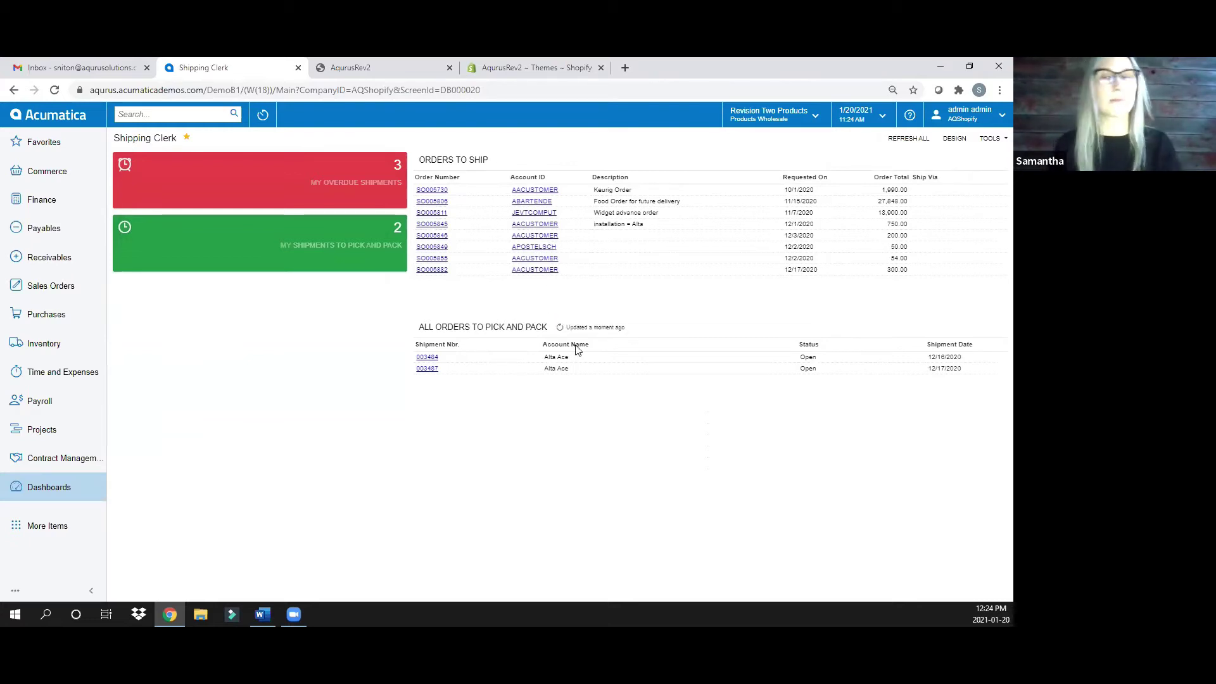
pyautogui.click(52, 486)
pyautogui.click(334, 221)
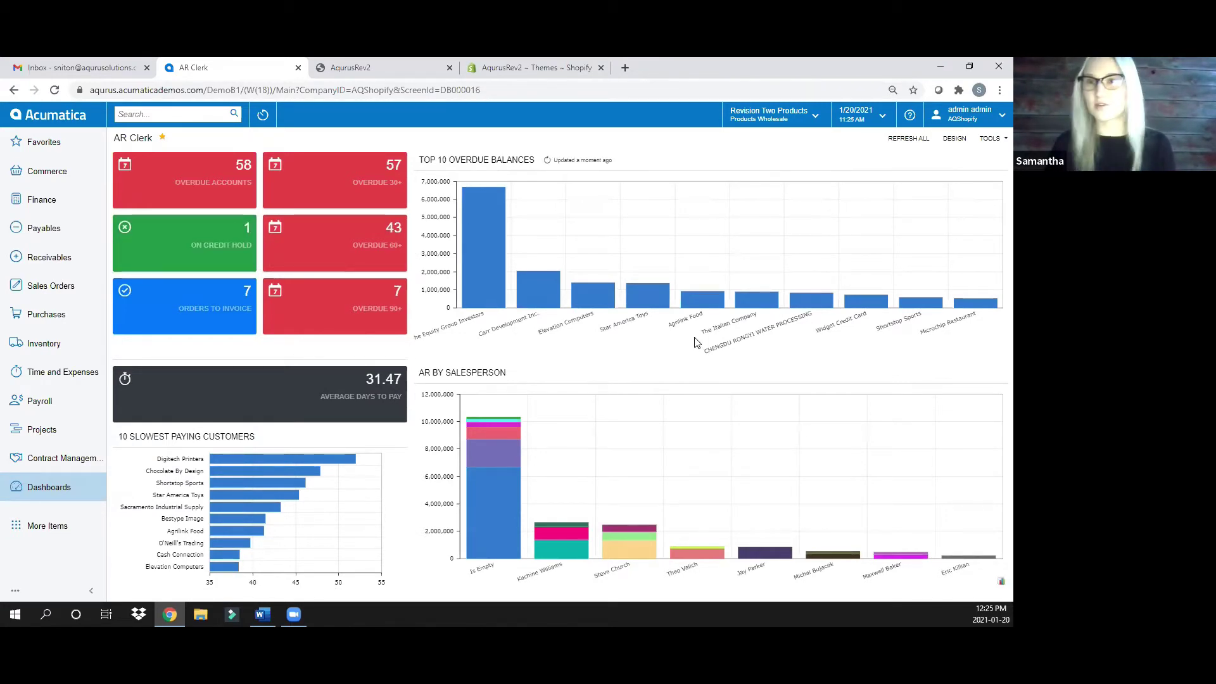
# Refresh Orders to Invoice, open Commerce Sync Monitoring, then switch to the AqurusRev2 storefront
pyautogui.click(217, 327)
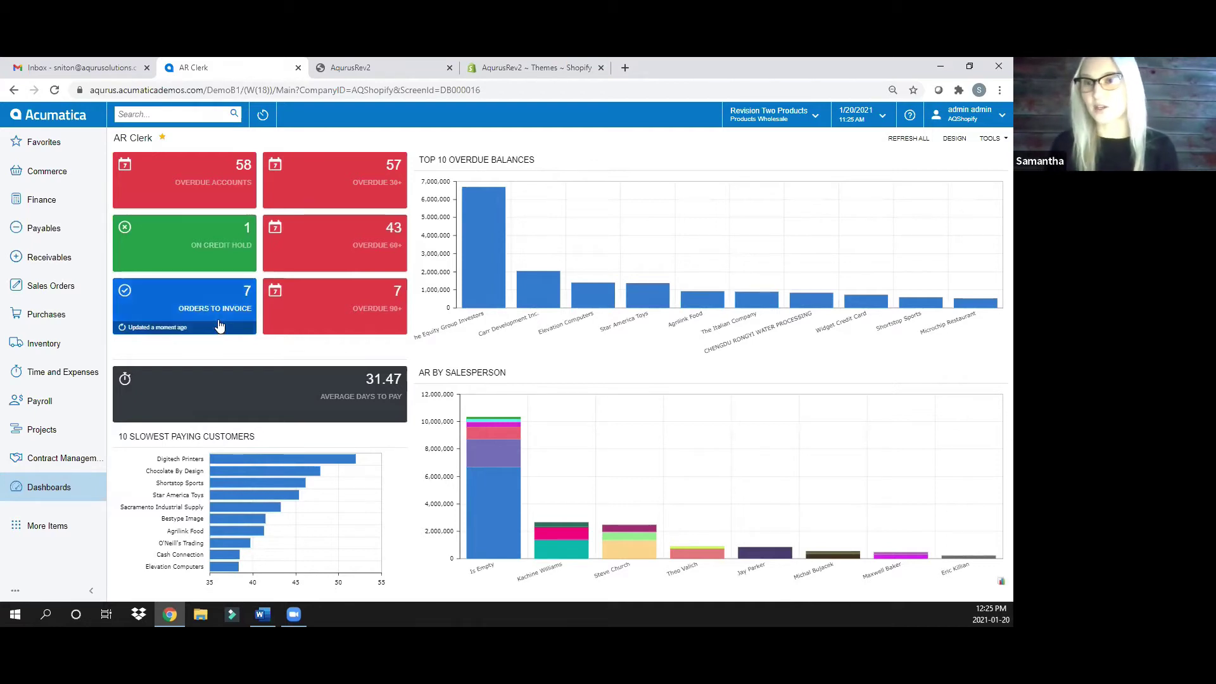
pyautogui.click(372, 68)
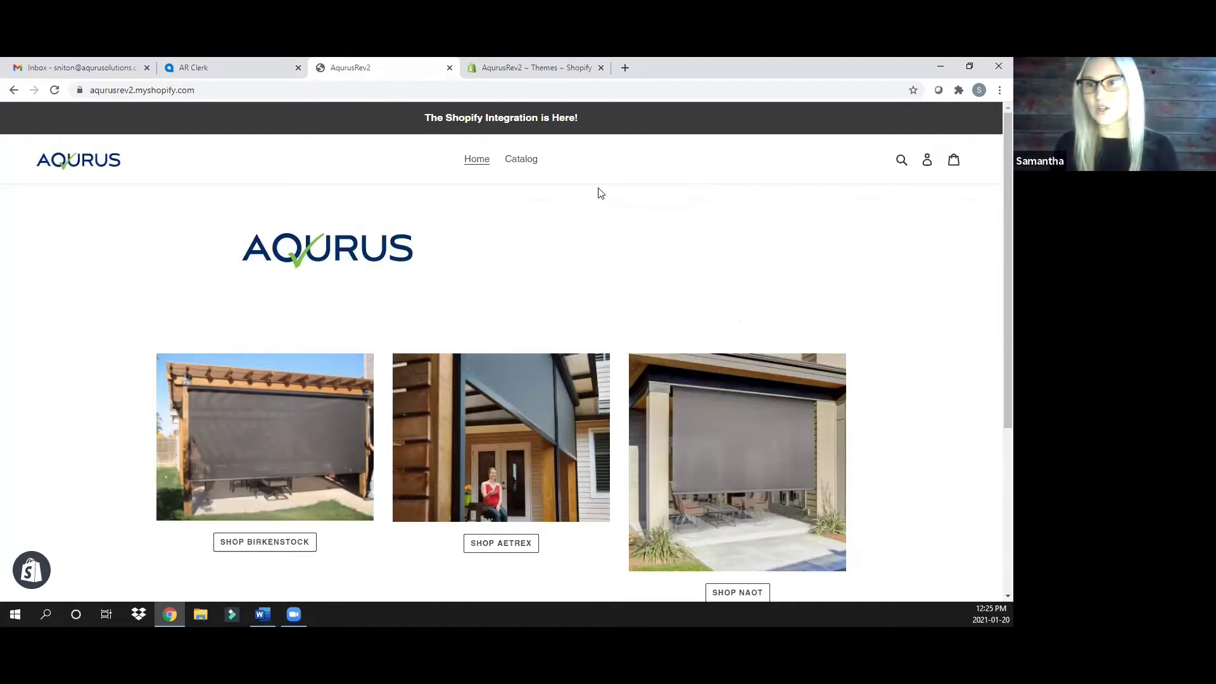
pyautogui.click(183, 66)
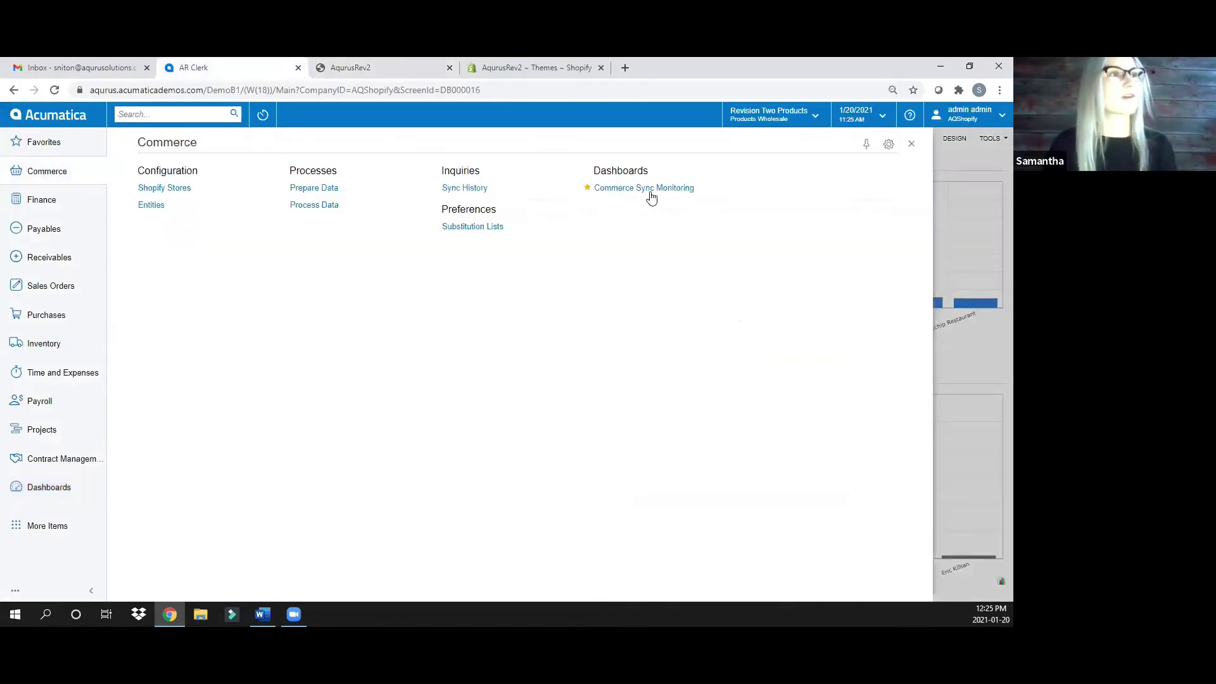
pyautogui.click(652, 189)
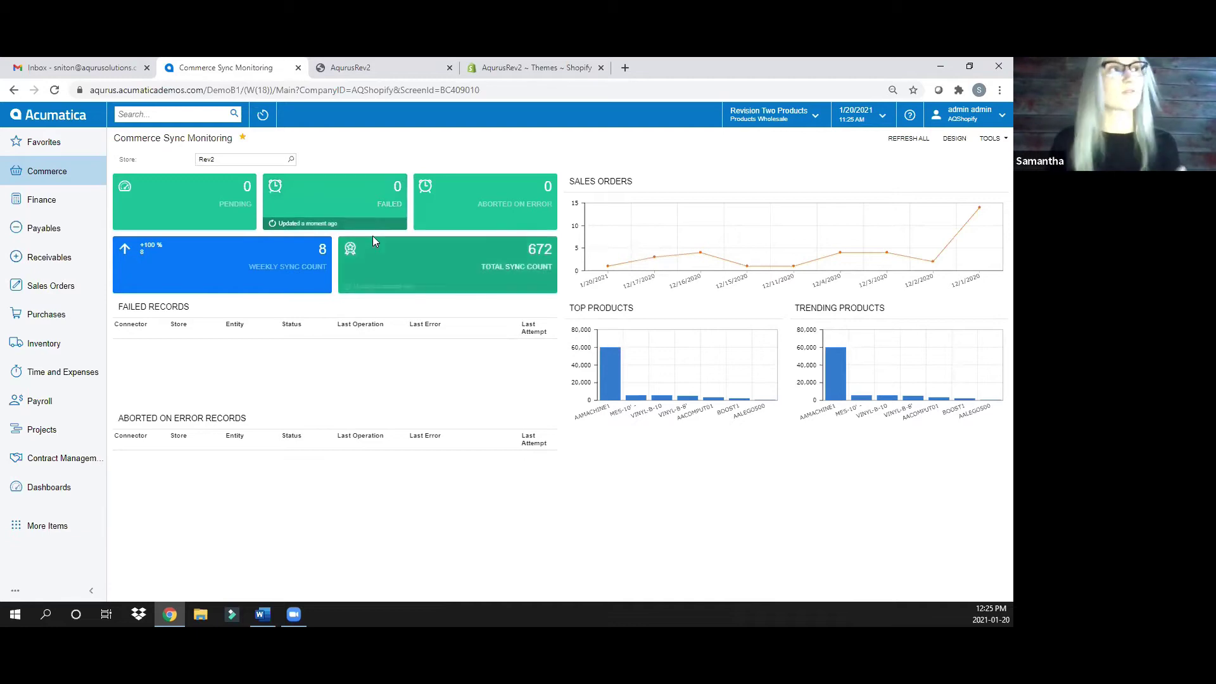
pyautogui.click(353, 68)
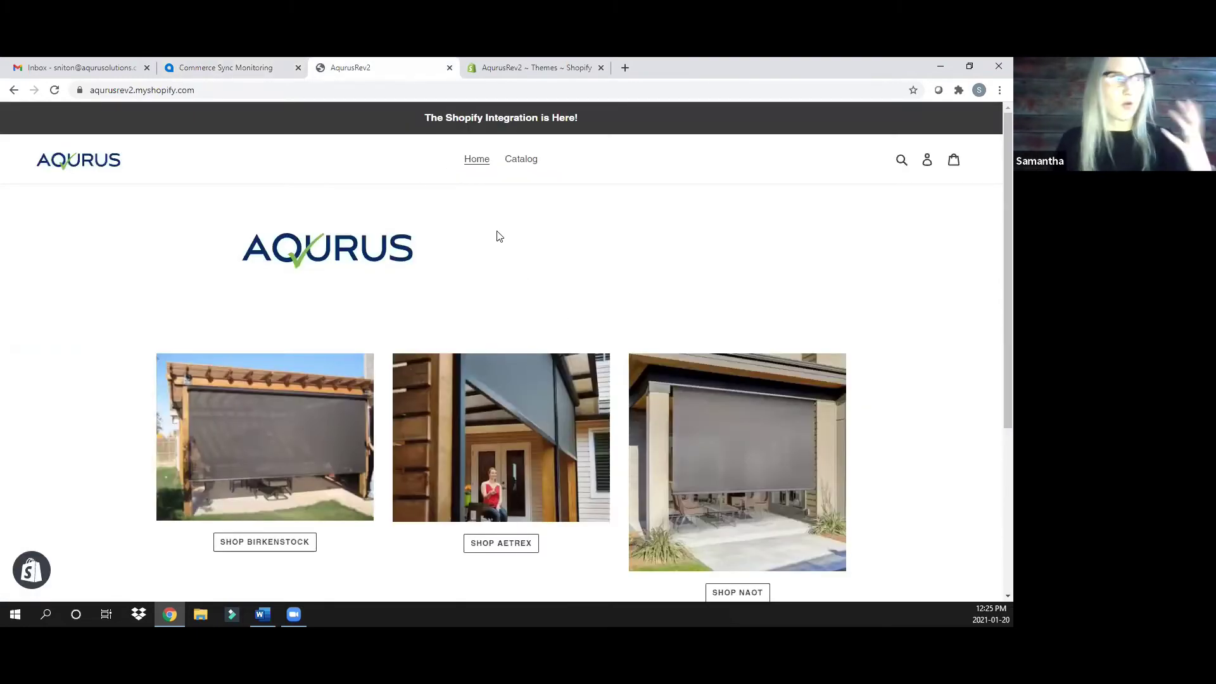
# Search the storefront for 'acer', view the $800.00 AACOMPUT01 product page, then return to Acumatica
pyautogui.scroll(-3, 570, 292)
pyautogui.scroll(3, 564, 281)
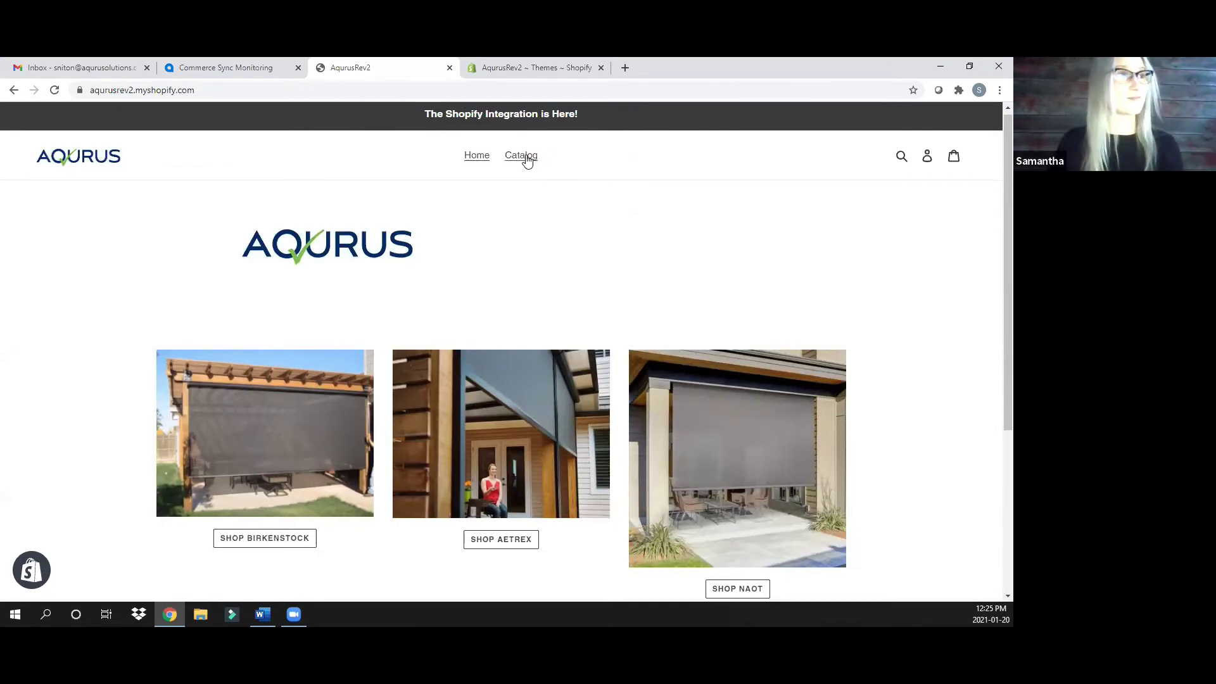
pyautogui.click(900, 157)
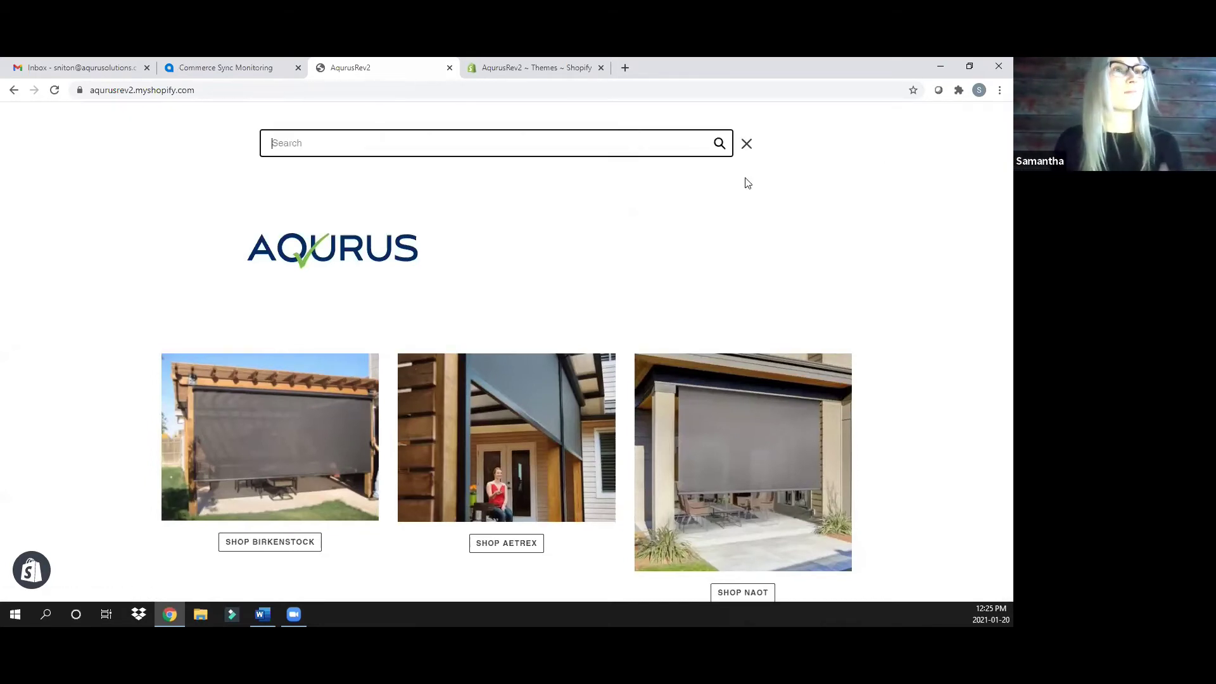
pyautogui.write('acer')
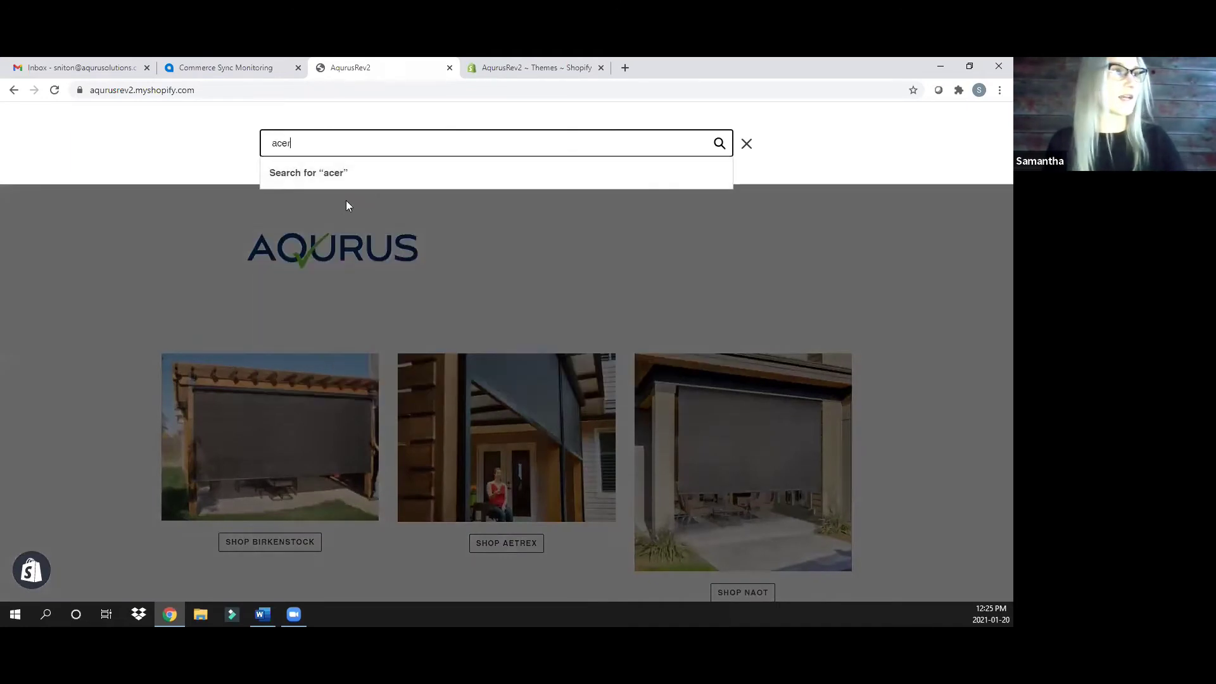
pyautogui.click(364, 173)
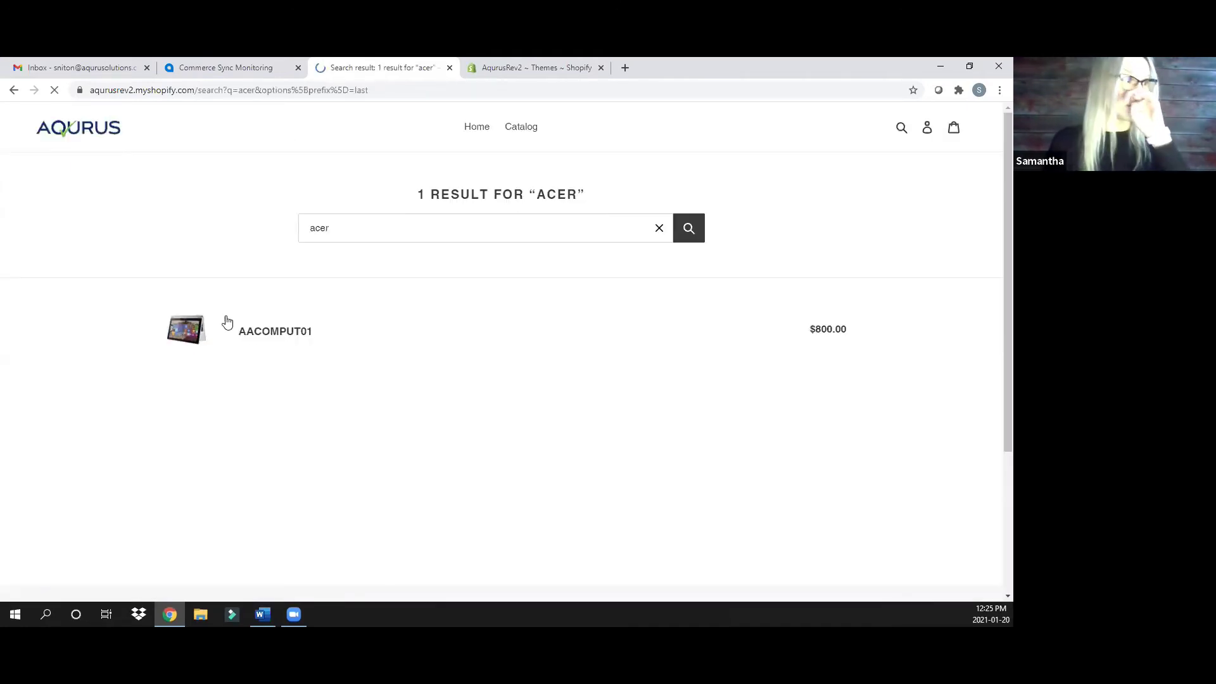
pyautogui.click(300, 332)
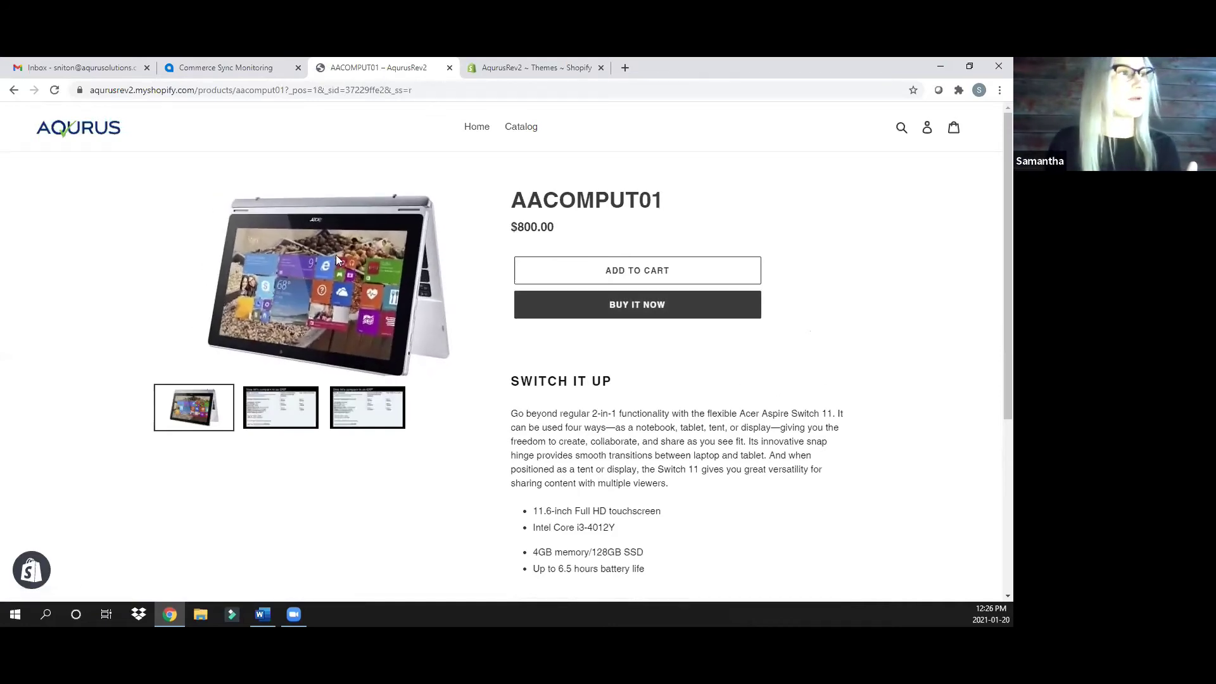
pyautogui.scroll(-1, 607, 405)
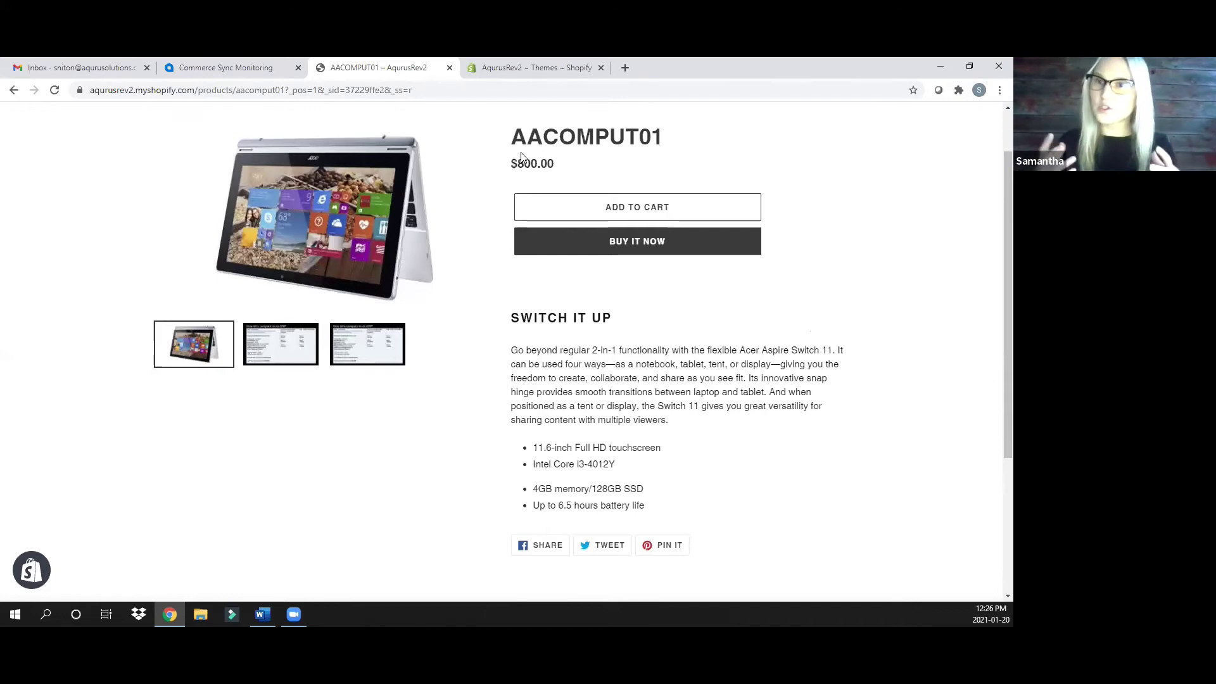
pyautogui.click(241, 67)
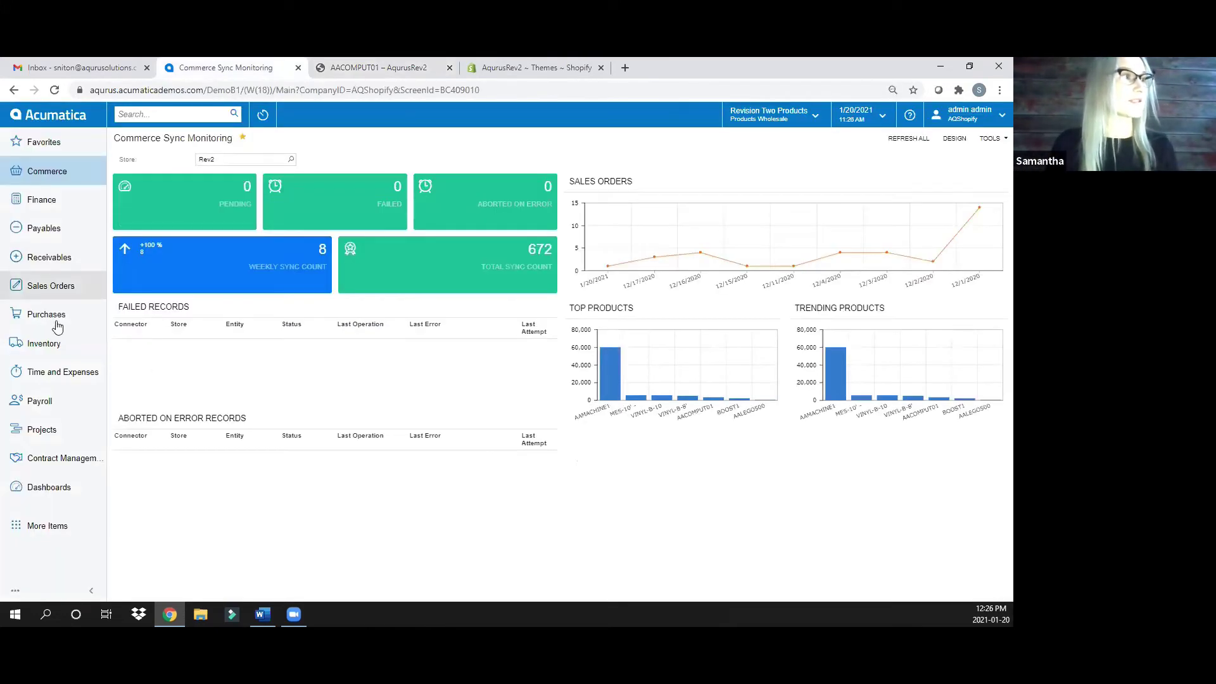
# Open stock item AACOMPUT01's Description tab to check its text, then switch to the Shopify page
pyautogui.click(55, 343)
pyautogui.click(189, 466)
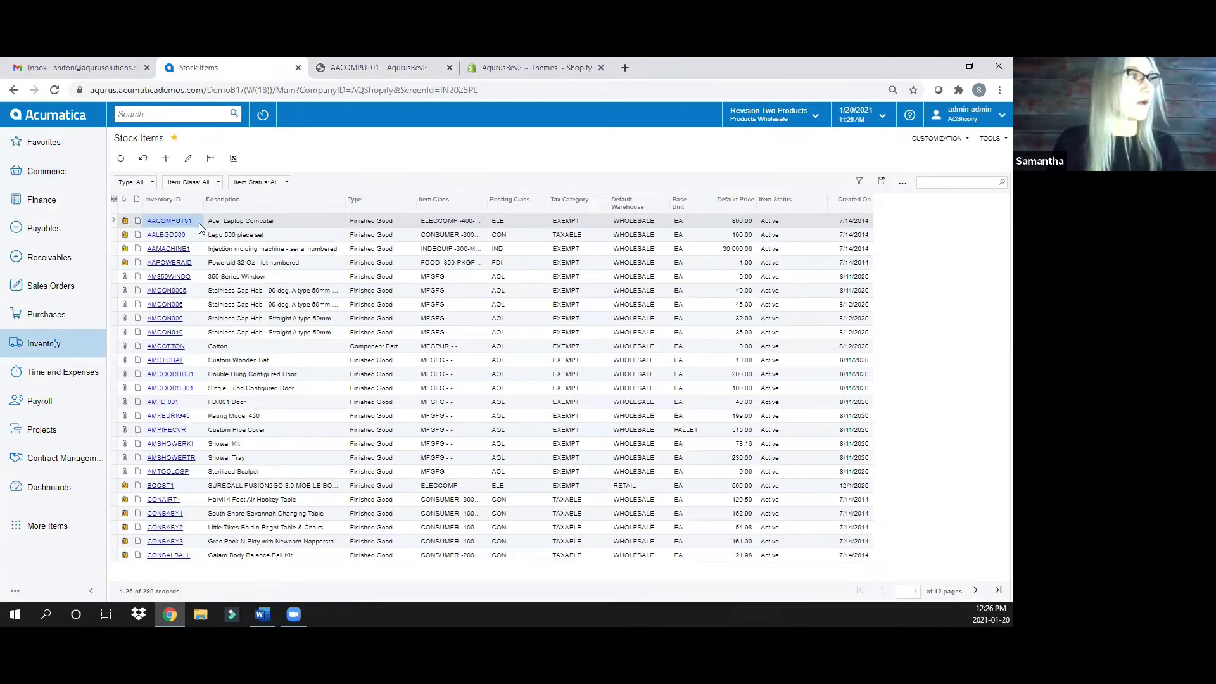
pyautogui.click(168, 221)
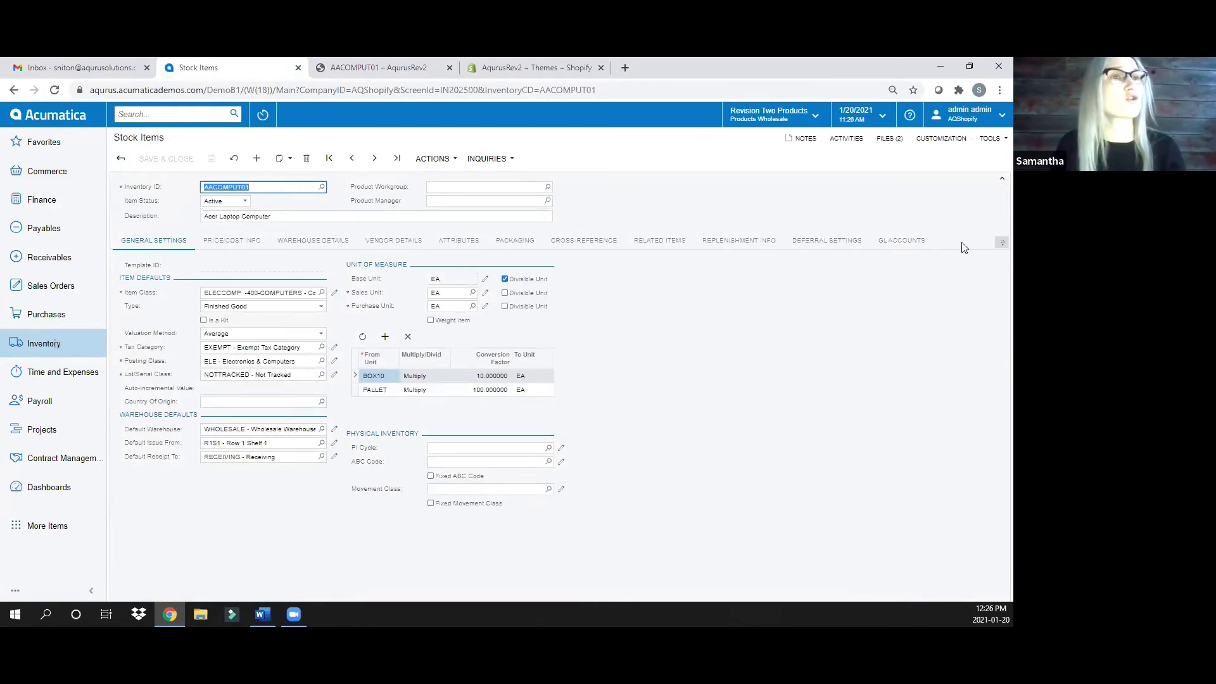
pyautogui.click(1002, 242)
pyautogui.click(459, 240)
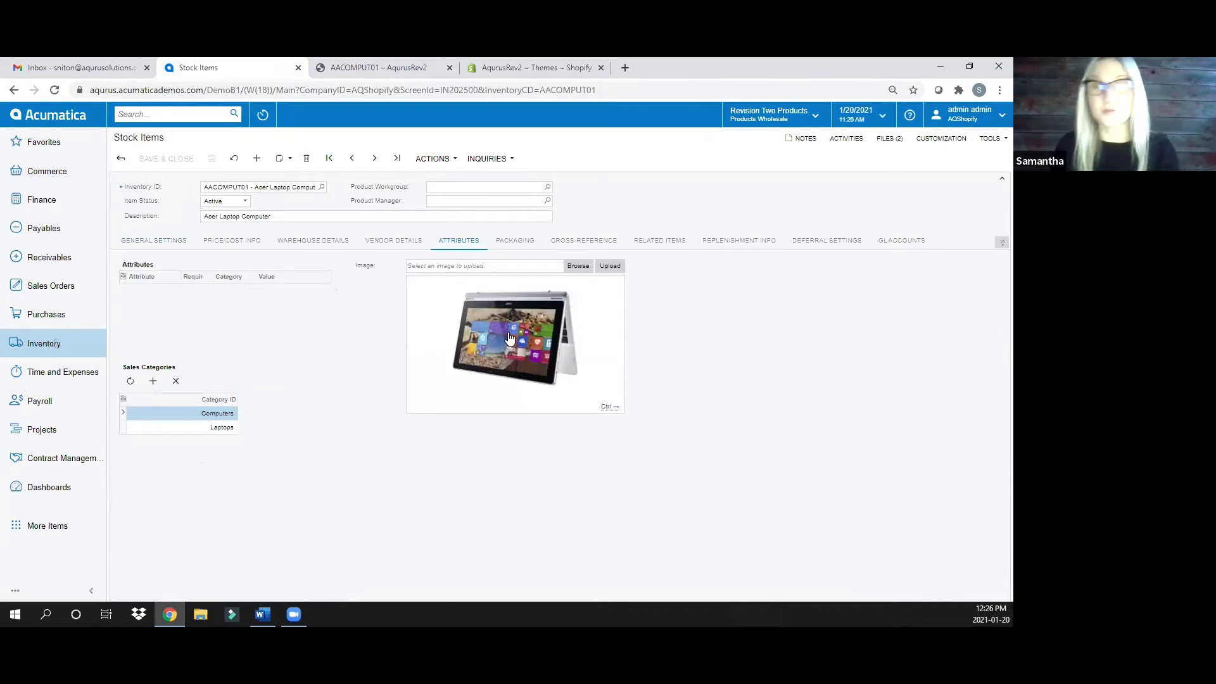
pyautogui.click(1002, 243)
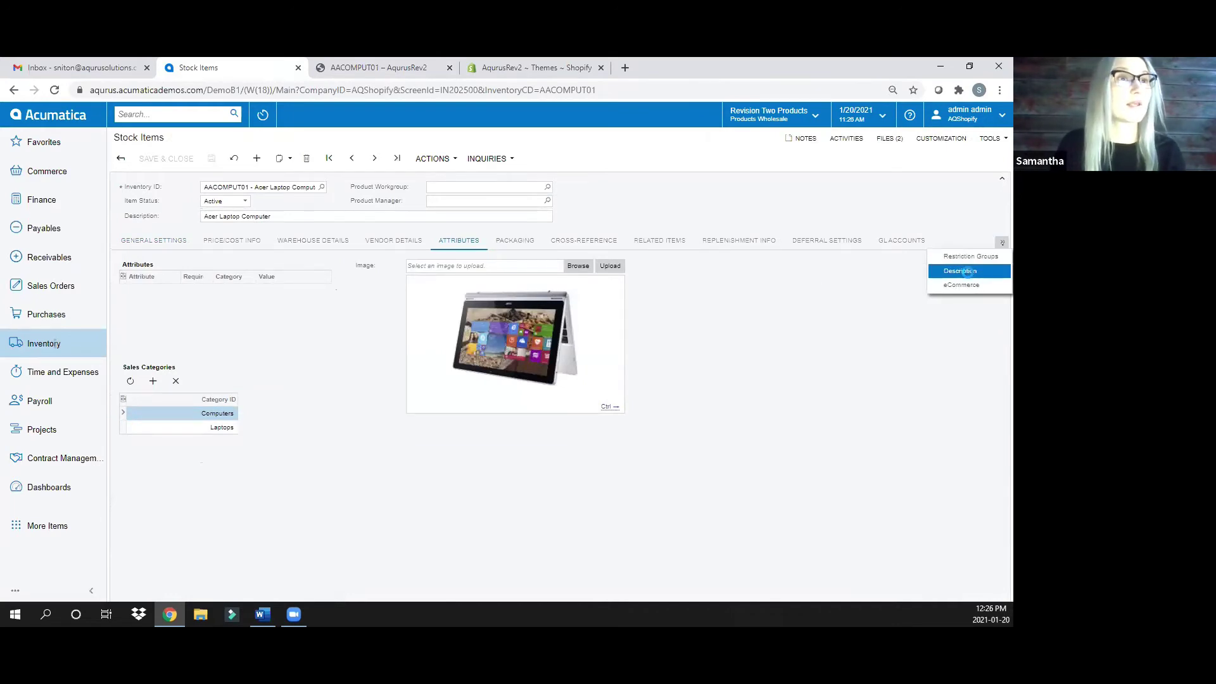
pyautogui.click(960, 271)
pyautogui.moveTo(258, 348); pyautogui.dragTo(102, 276)
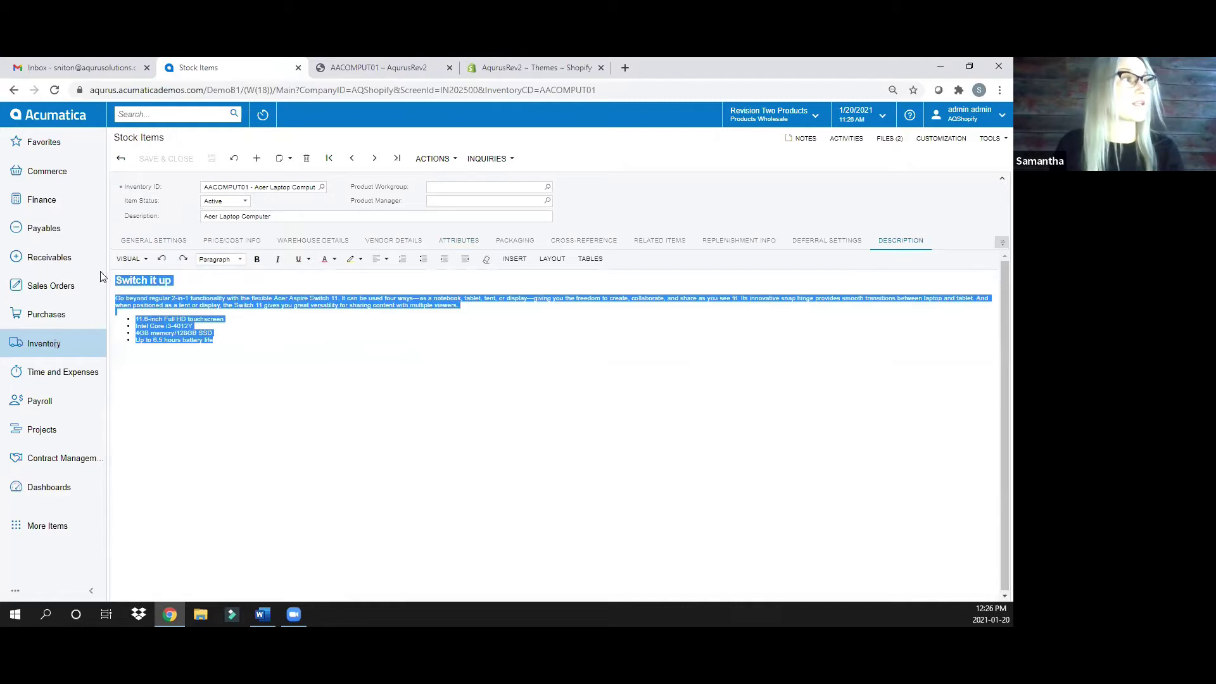
pyautogui.click(246, 337)
pyautogui.click(392, 68)
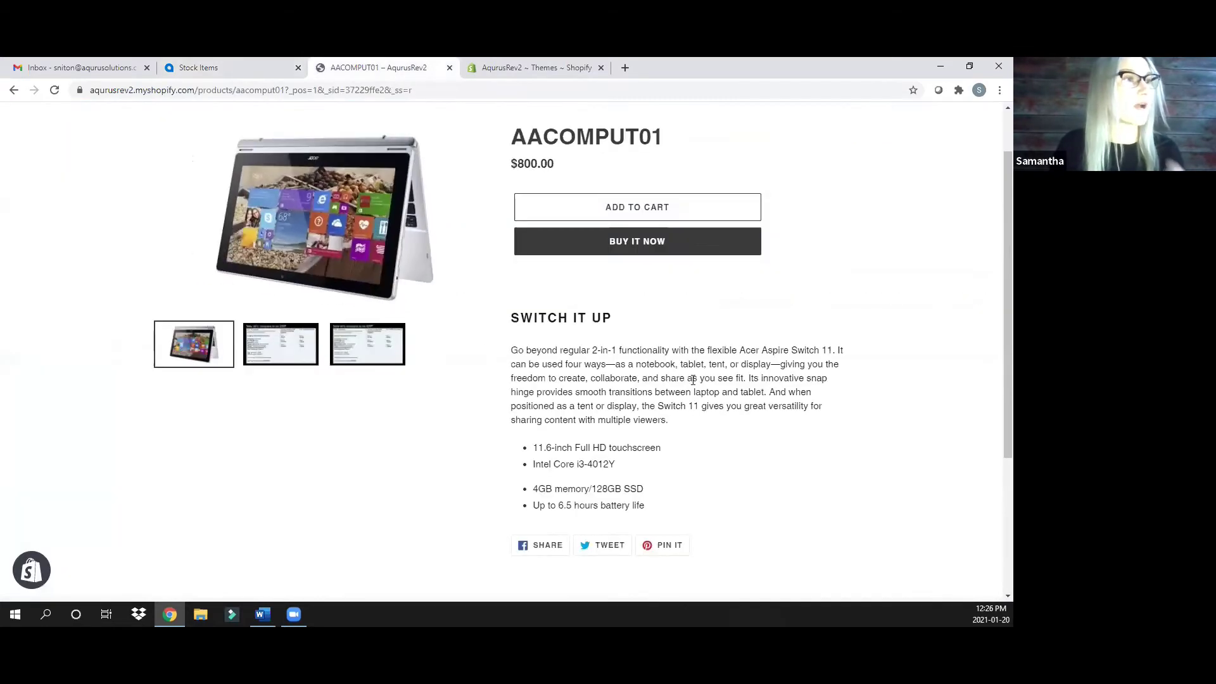
# Colour the entire AACOMPUT01 description red, save the stock item, and return to Shopify
pyautogui.click(217, 67)
pyautogui.moveTo(248, 332); pyautogui.dragTo(105, 266)
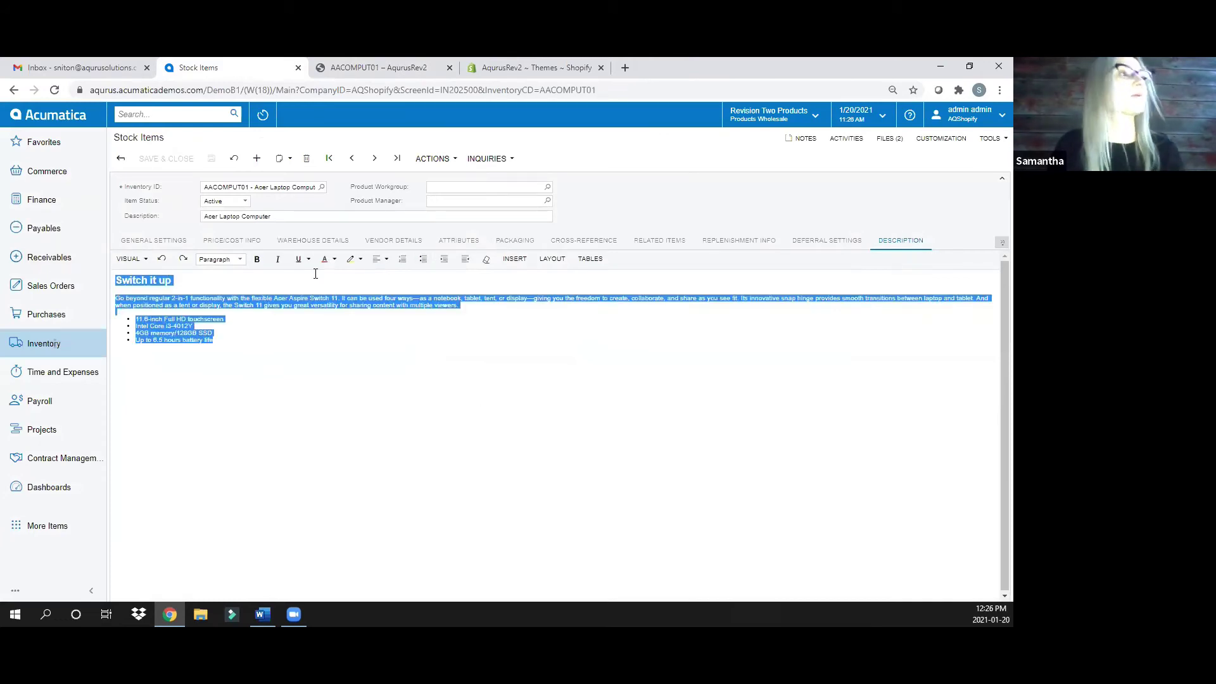
pyautogui.click(328, 260)
pyautogui.click(320, 346)
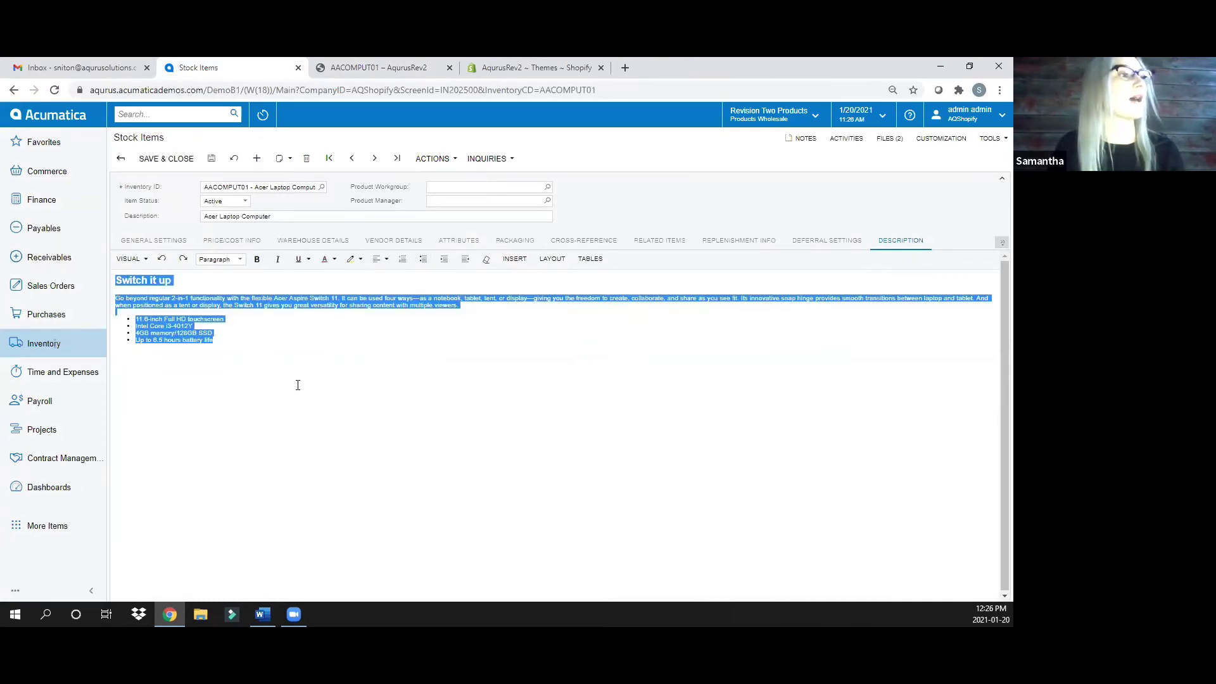
pyautogui.click(277, 301)
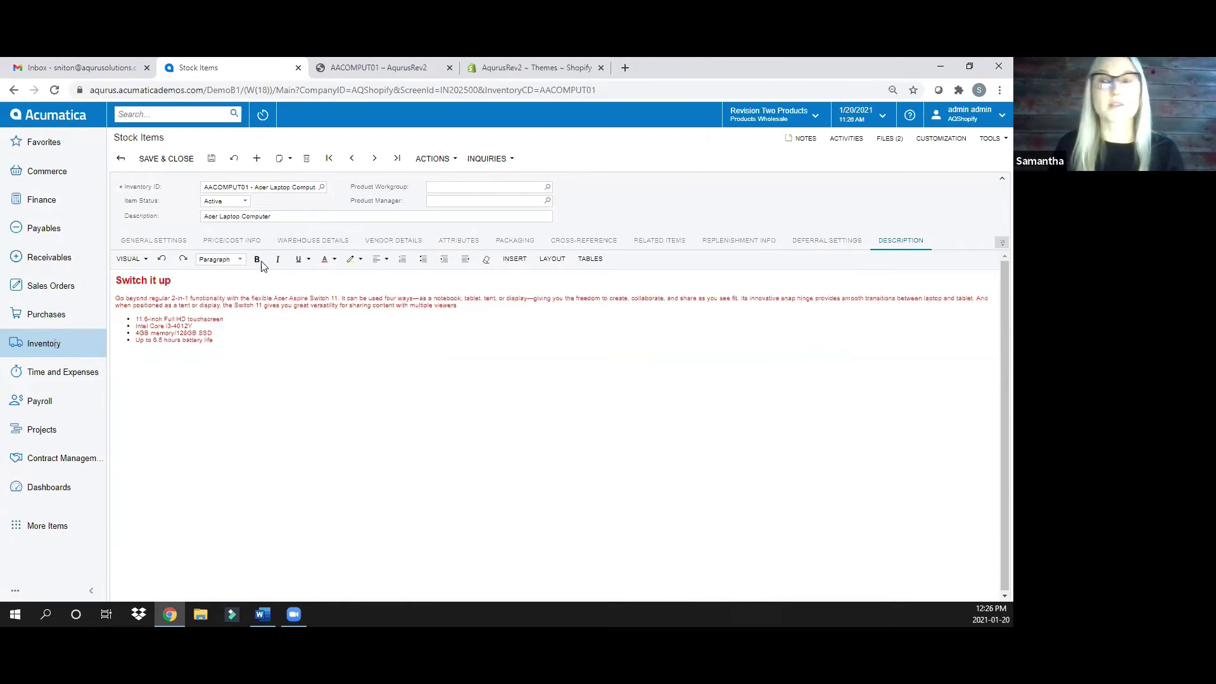
pyautogui.click(212, 158)
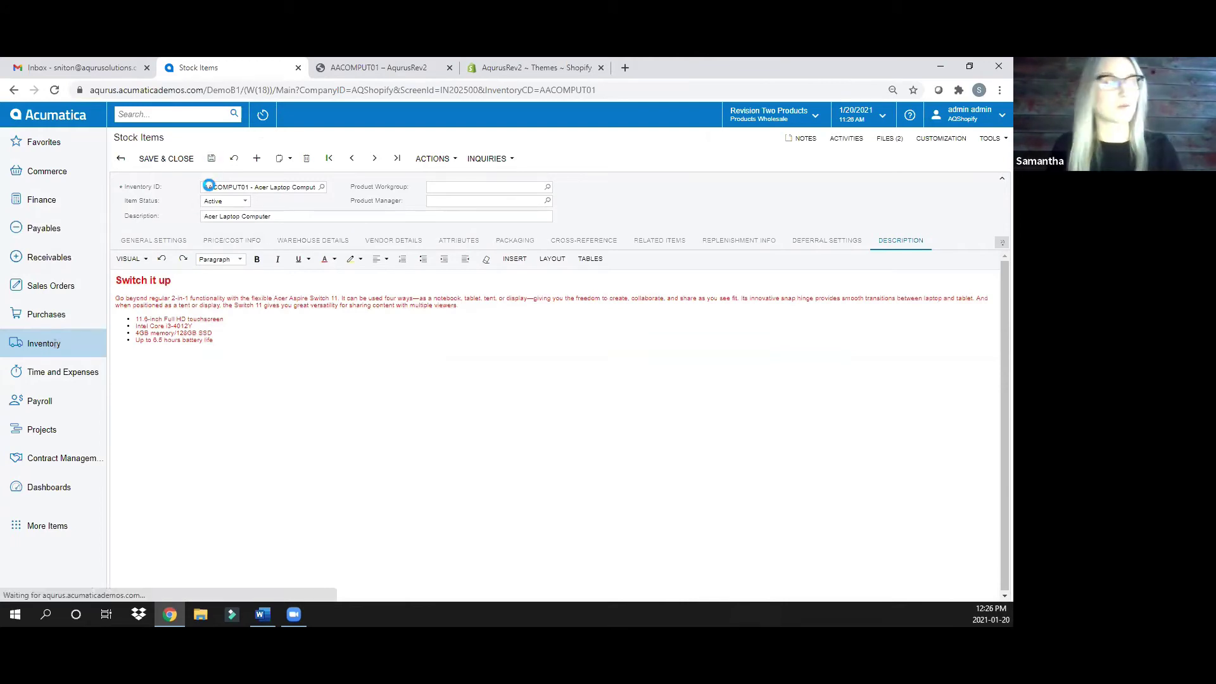
pyautogui.click(356, 68)
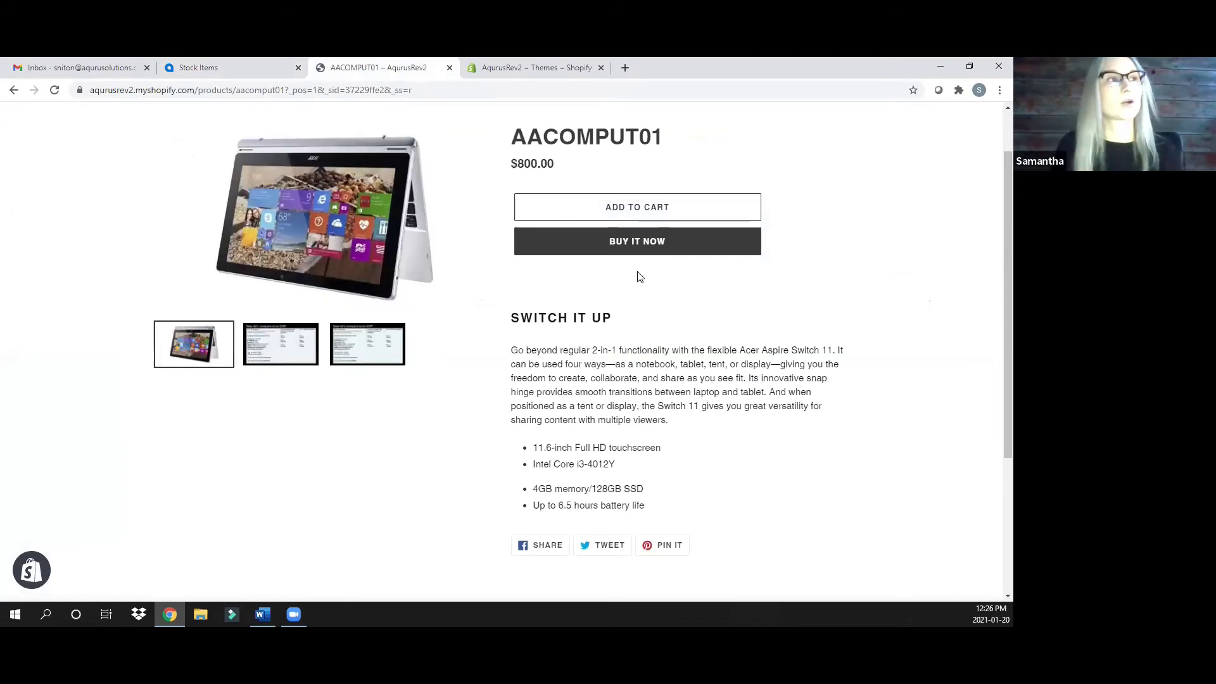
# Buy AACOMPUT01 now, choose free Standard shipping, and continue to the payment step
pyautogui.click(627, 250)
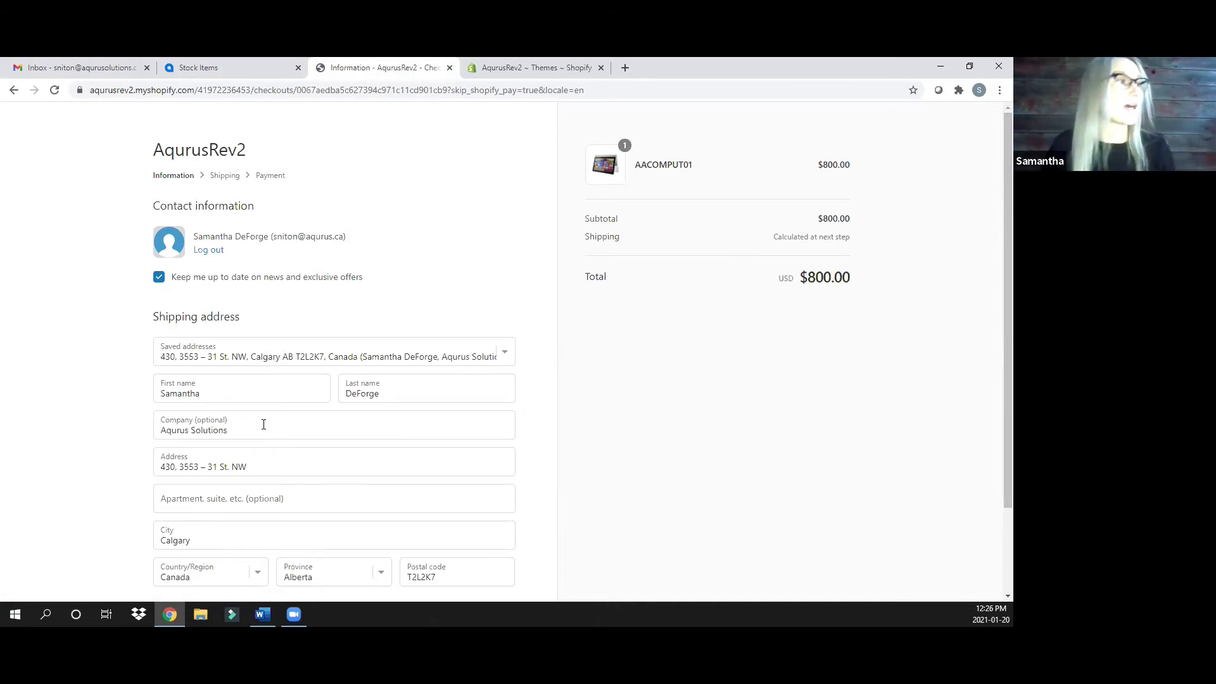
pyautogui.scroll(-2, 310, 421)
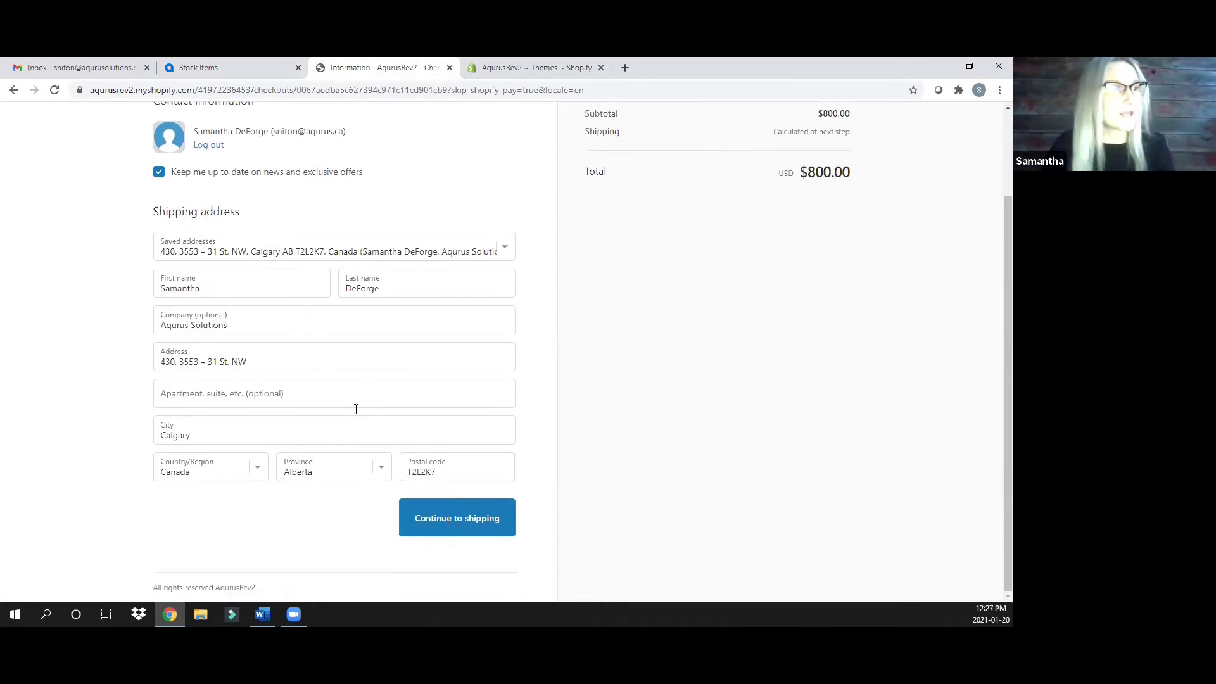
pyautogui.click(462, 525)
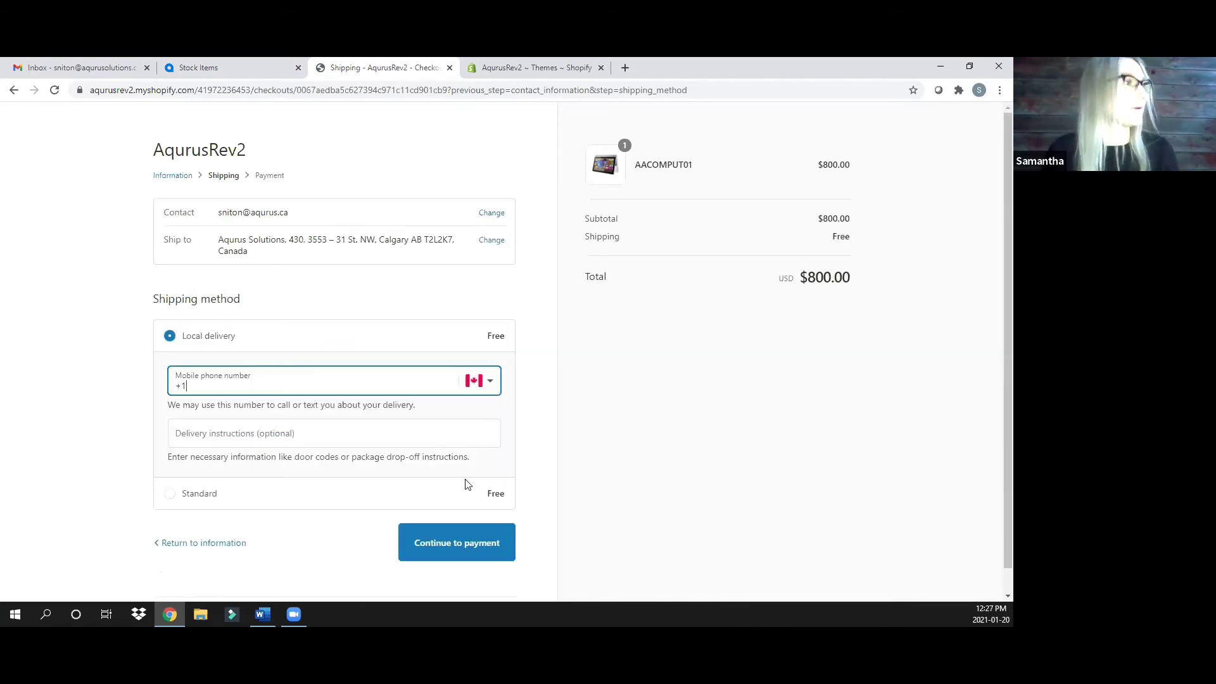
pyautogui.scroll(-1, 317, 449)
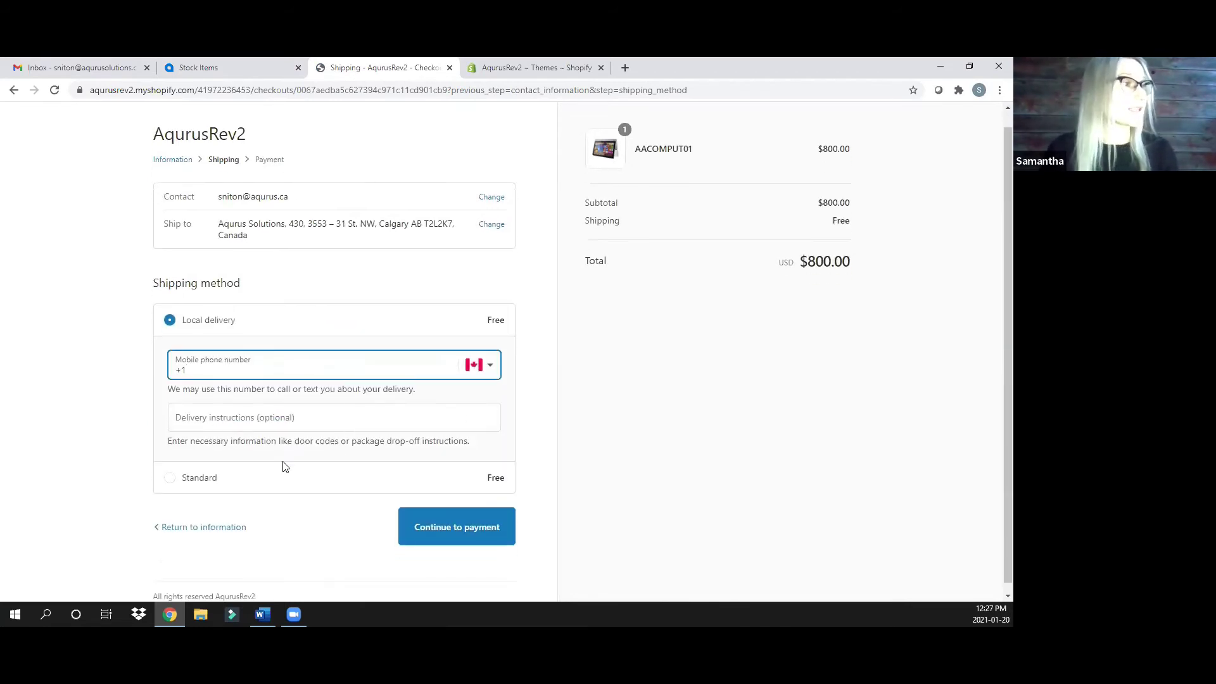
pyautogui.click(190, 472)
pyautogui.click(470, 433)
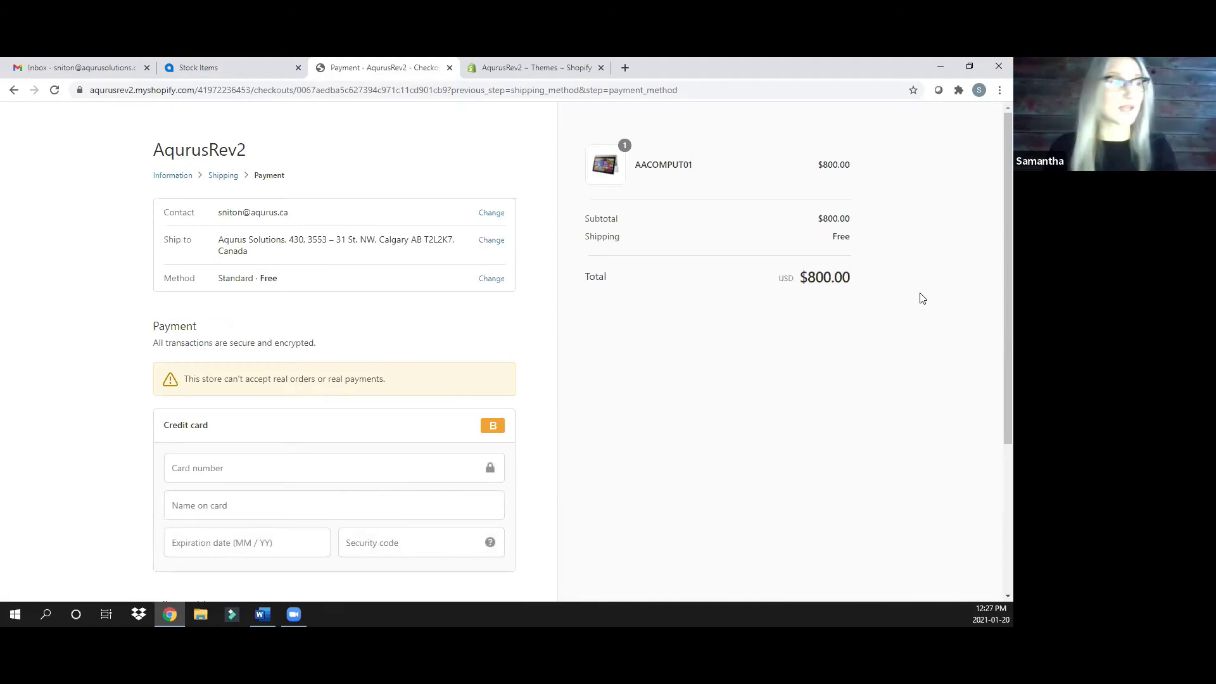
# Enter the test card number, cardholder name, expiry date and security code, then pay
pyautogui.scroll(-1, 440, 380)
pyautogui.click(285, 403)
pyautogui.write('1')
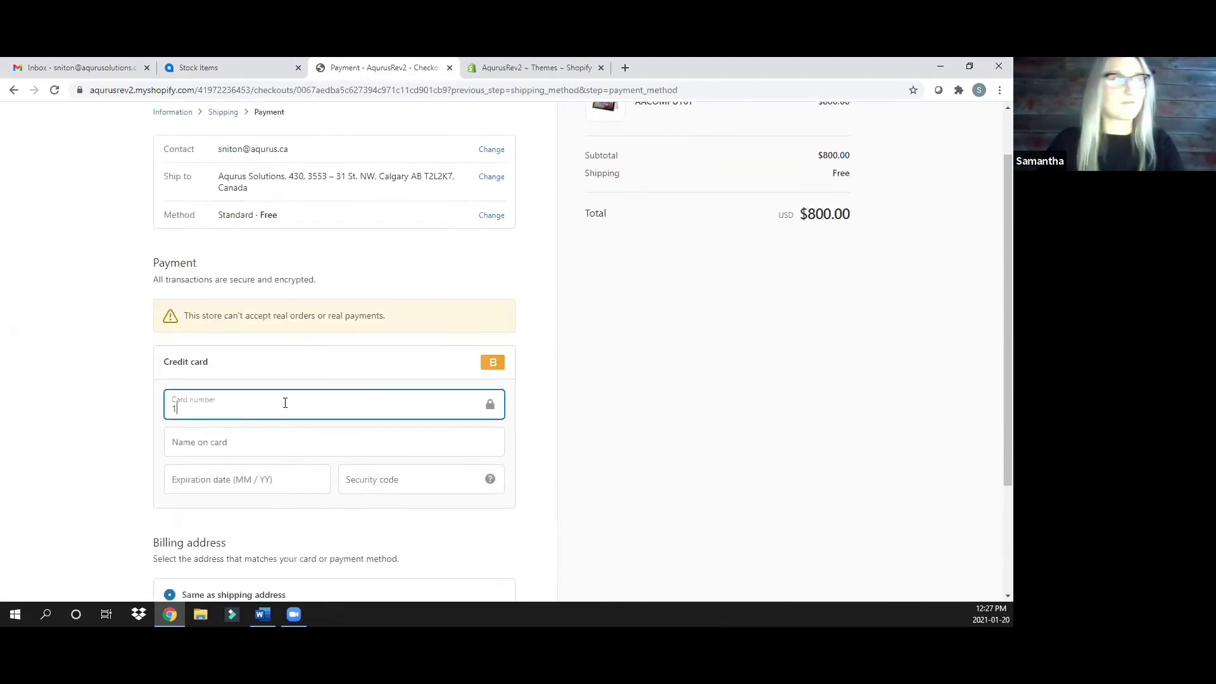
pyautogui.press('Tab')
pyautogui.write('Bog')
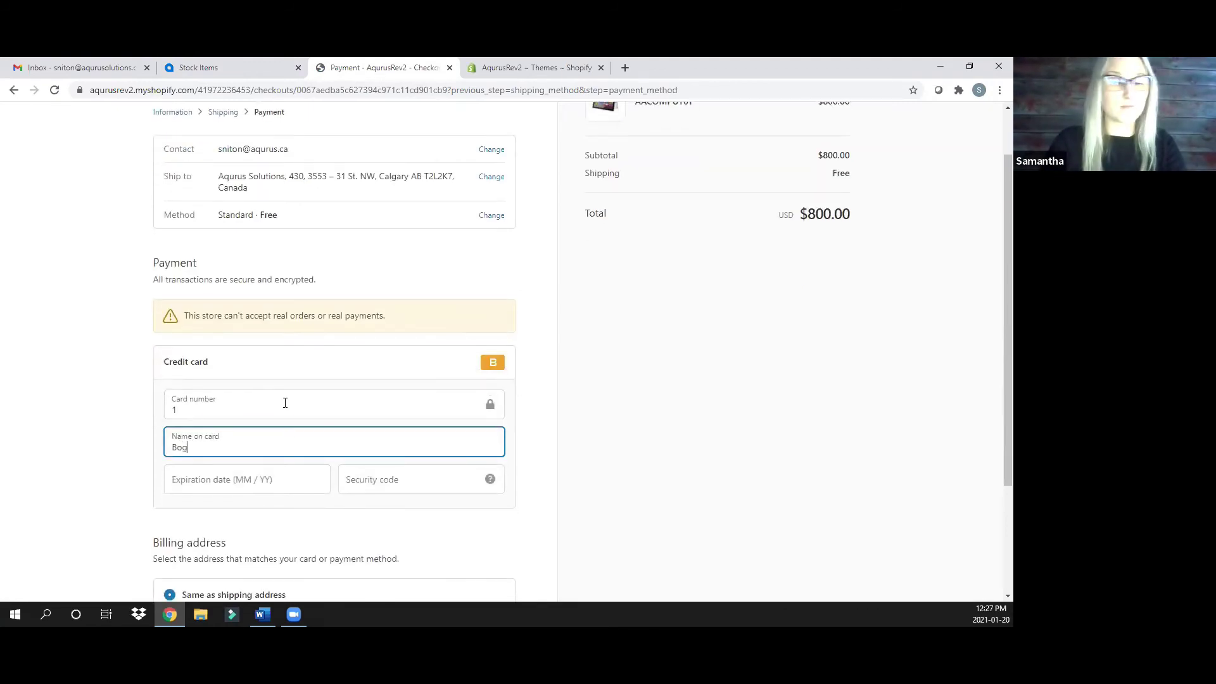
pyautogui.write('us Card')
pyautogui.press('Tab')
pyautogui.write('0125')
pyautogui.press('Tab')
pyautogui.write('45')
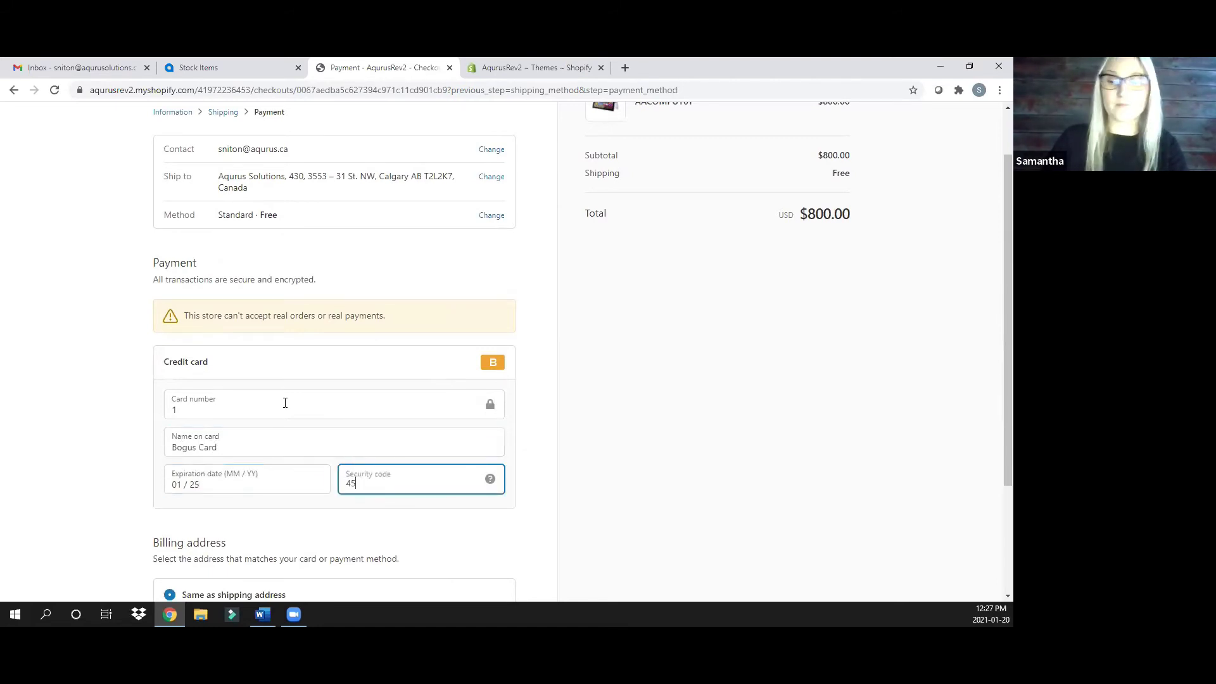
pyautogui.write('6')
pyautogui.scroll(-2, 671, 522)
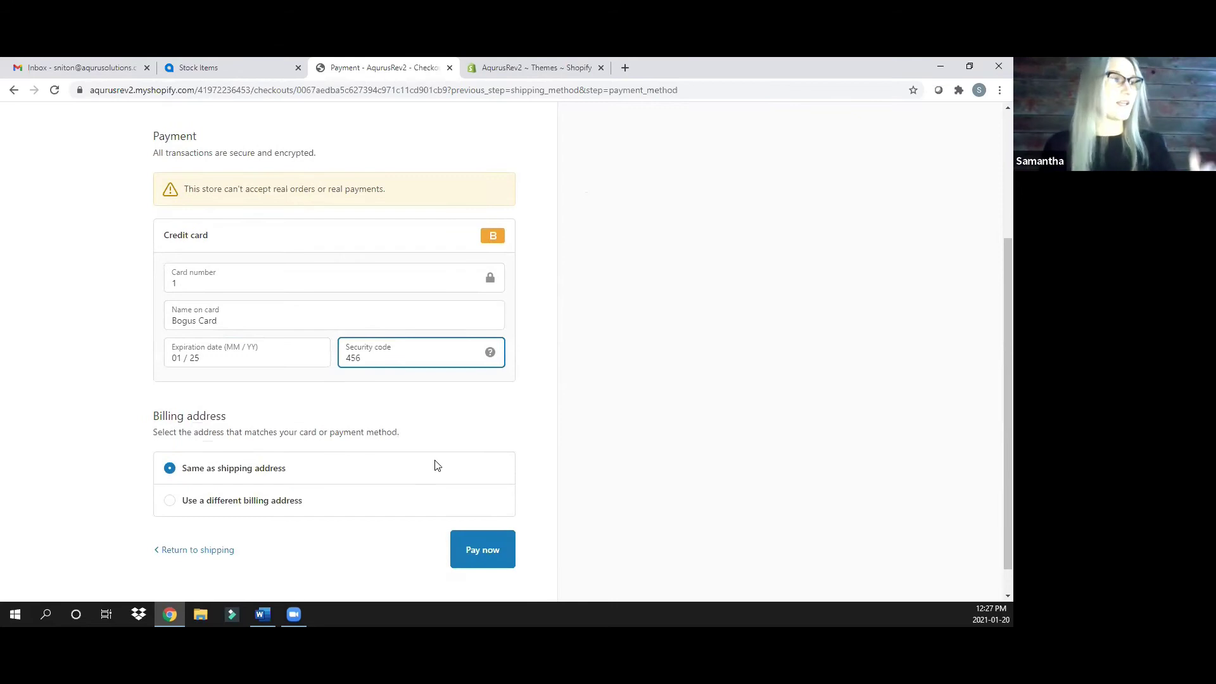
pyautogui.click(486, 561)
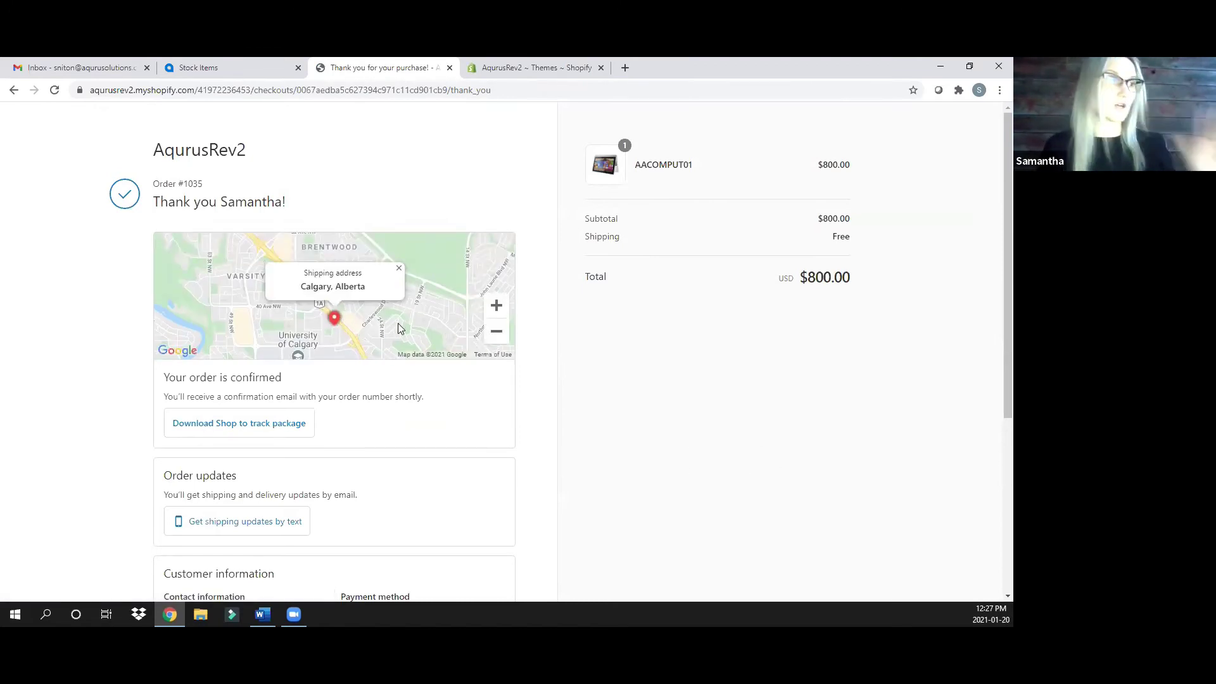
# Scroll through the order #1035 confirmation to review its $800.00 payment and shipping details
pyautogui.scroll(-1, 283, 390)
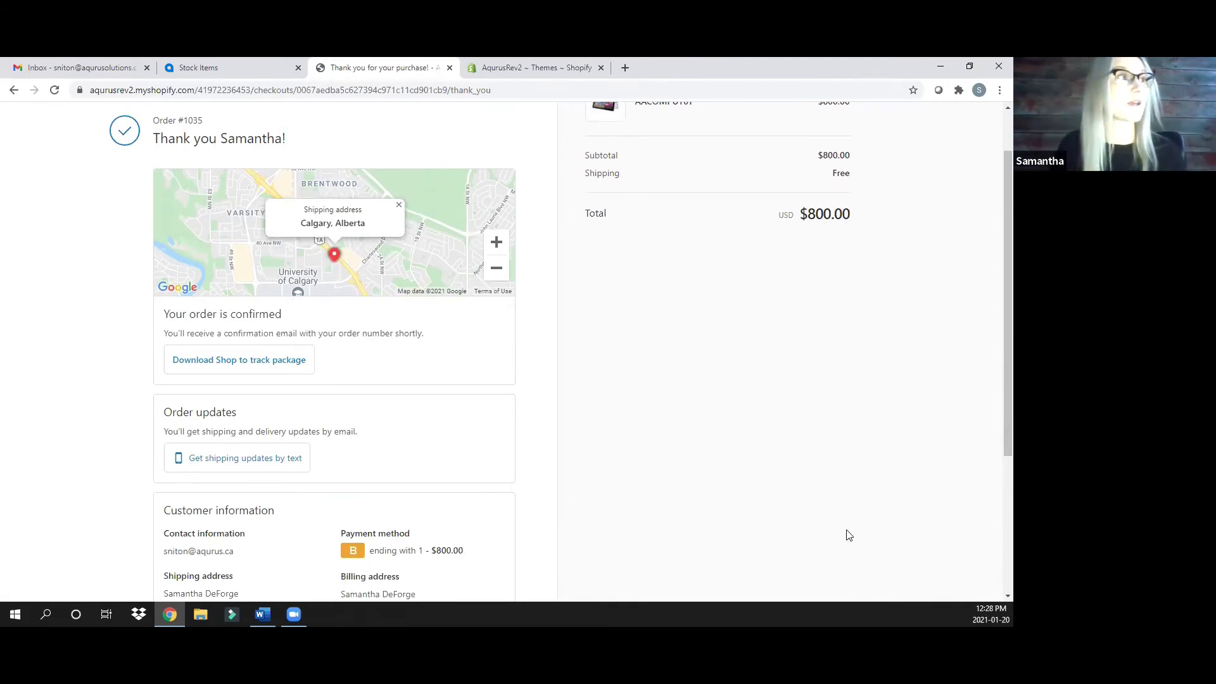
pyautogui.scroll(1, 728, 459)
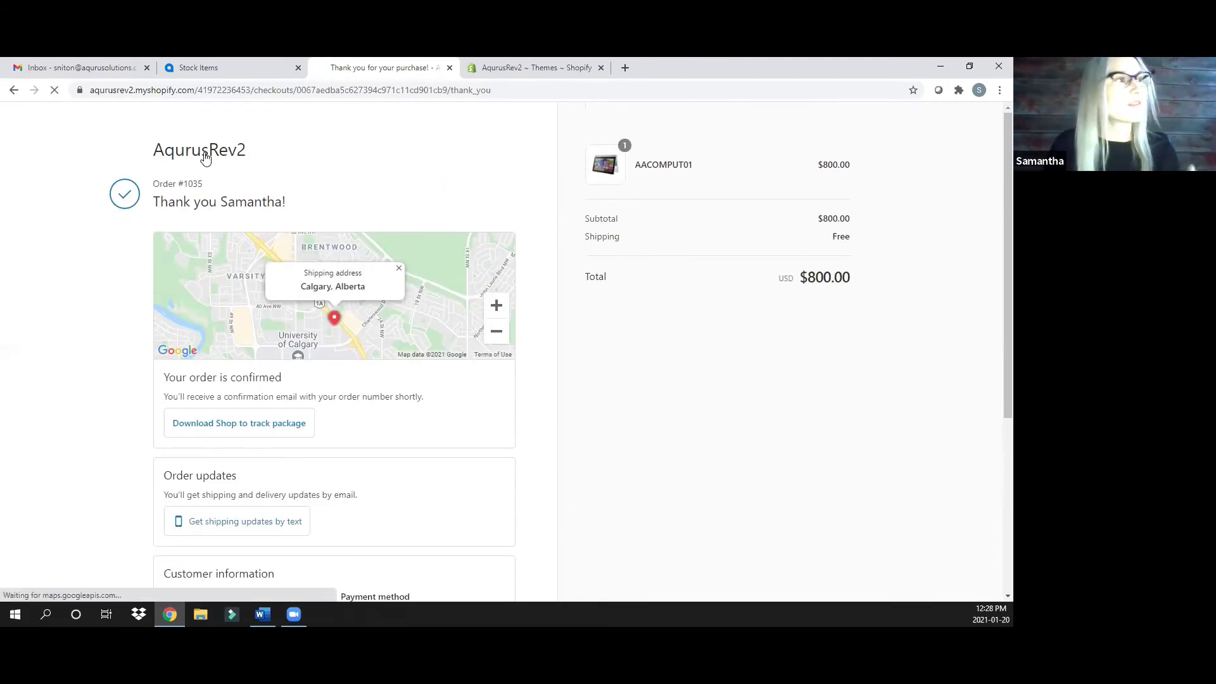
# Browse the catalog to AACOMPUT01 and view its red description, then return to Acumatica
pyautogui.click(205, 153)
pyautogui.click(522, 162)
pyautogui.click(222, 364)
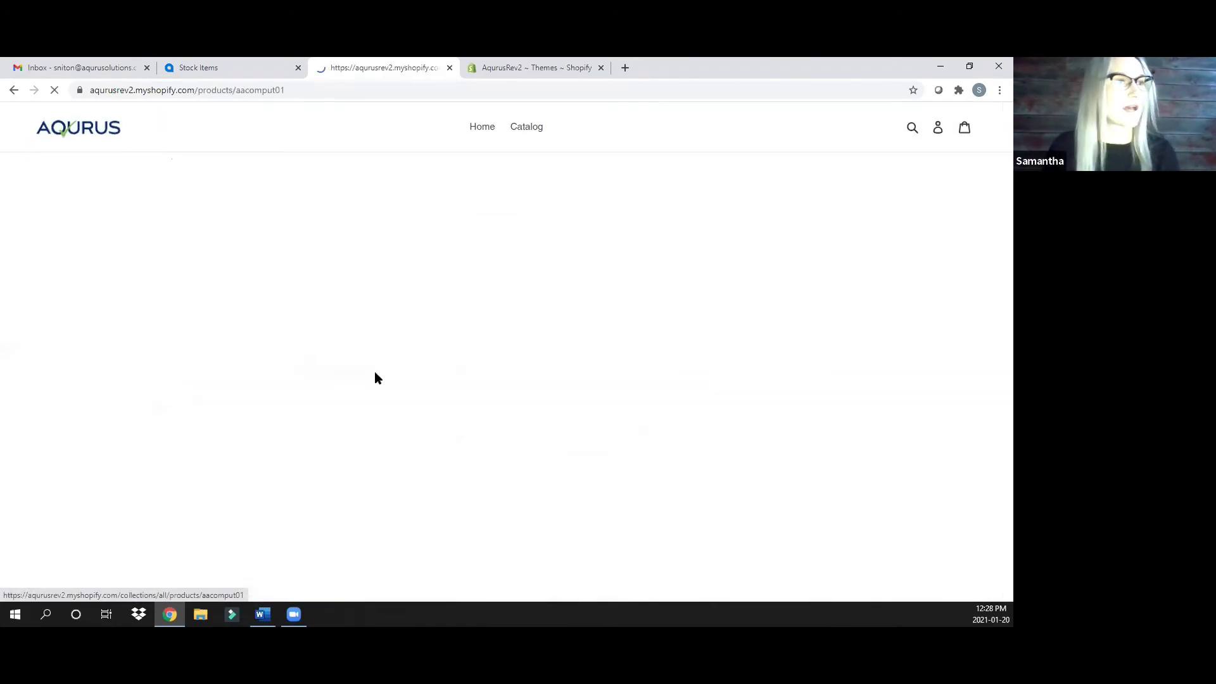
pyautogui.scroll(-2, 529, 262)
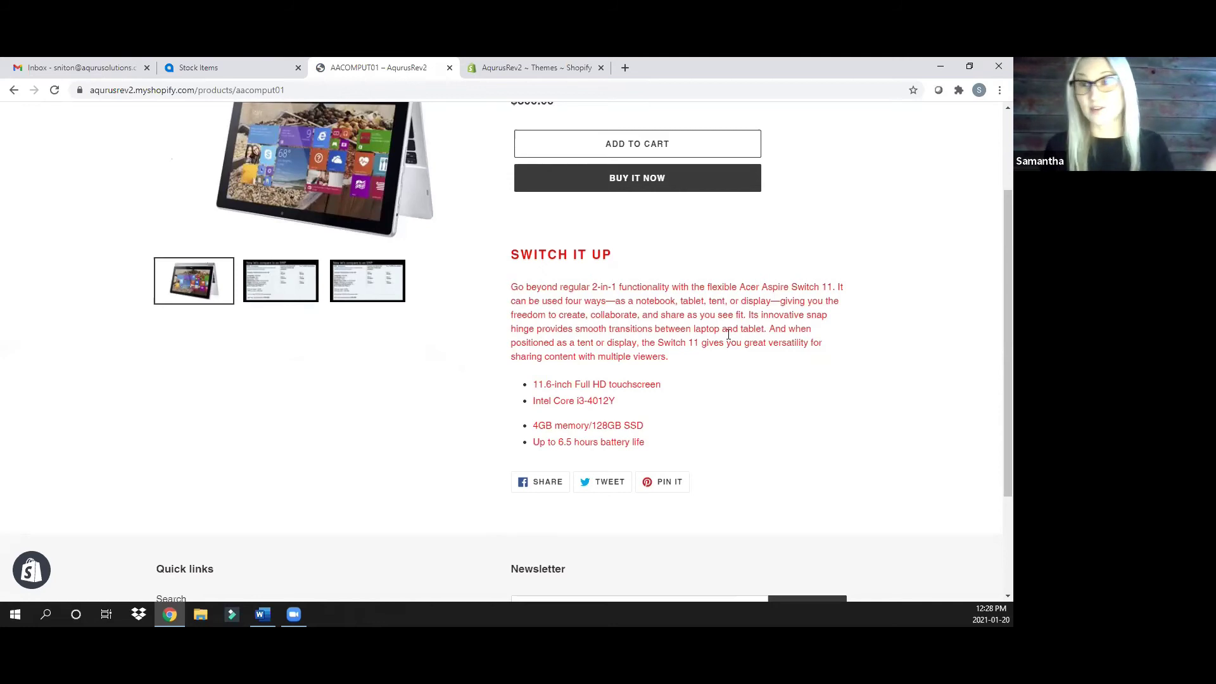
pyautogui.click(279, 63)
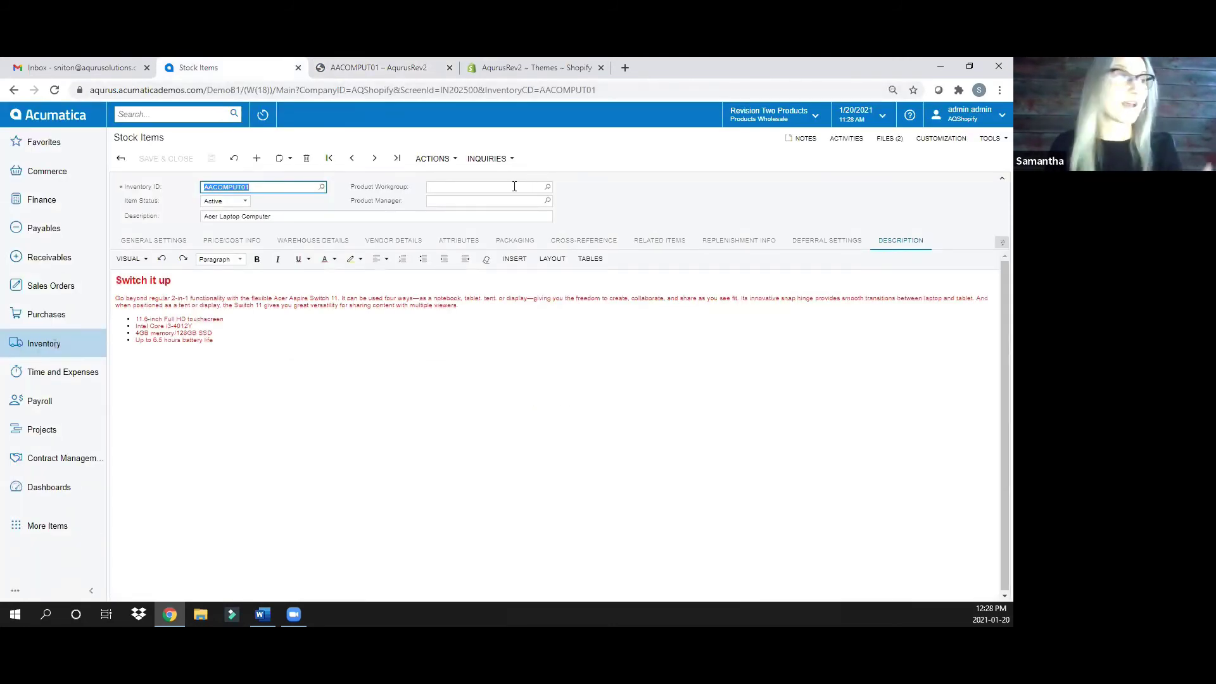
# Search the Shopify buyer's name and open their customer record under Transactions and Profiles
pyautogui.click(161, 117)
pyautogui.write('samanth')
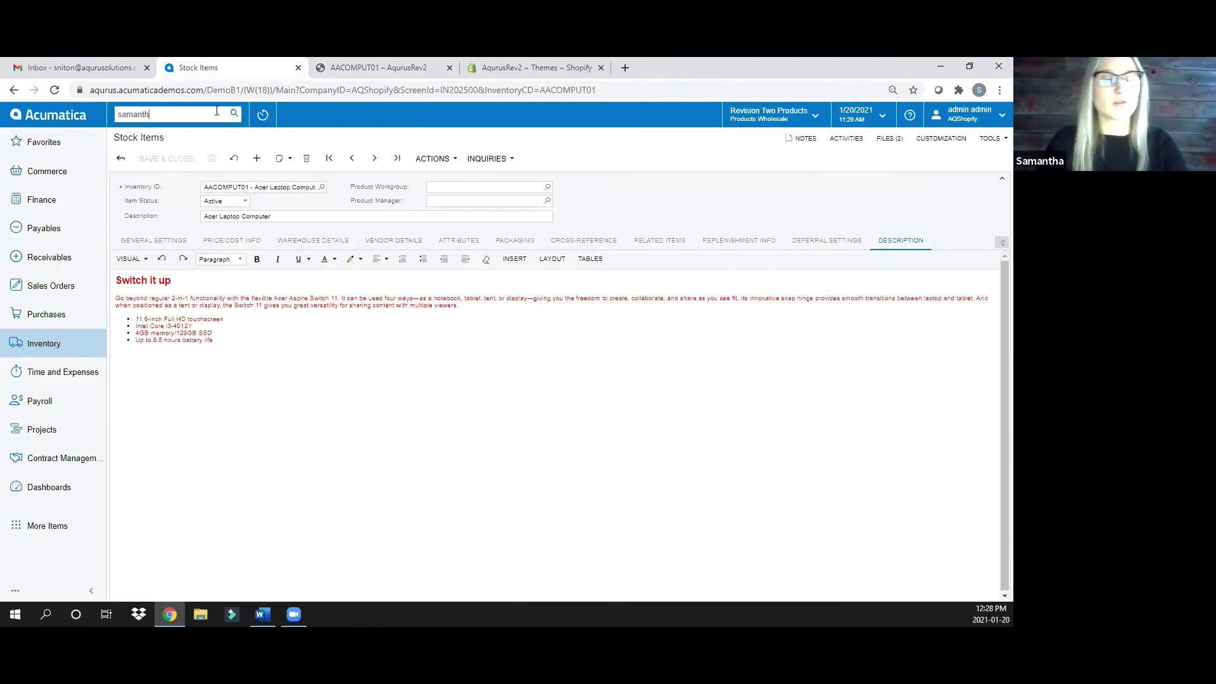
pyautogui.press('Return')
pyautogui.click(435, 141)
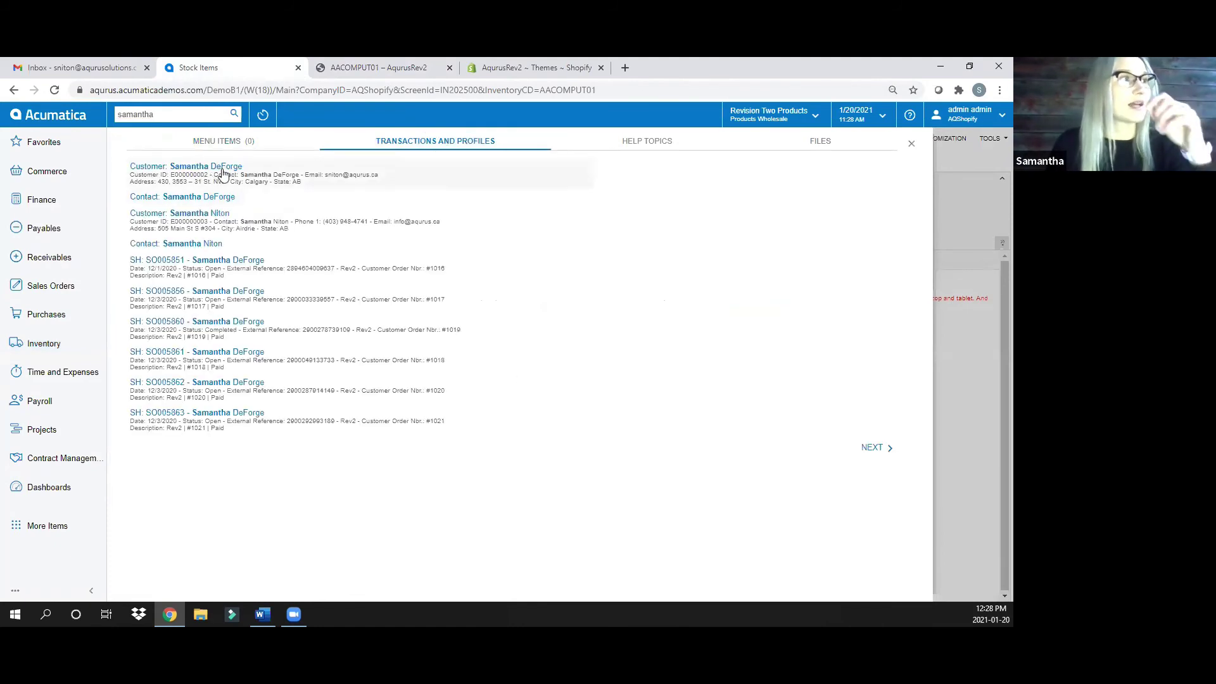
pyautogui.click(223, 169)
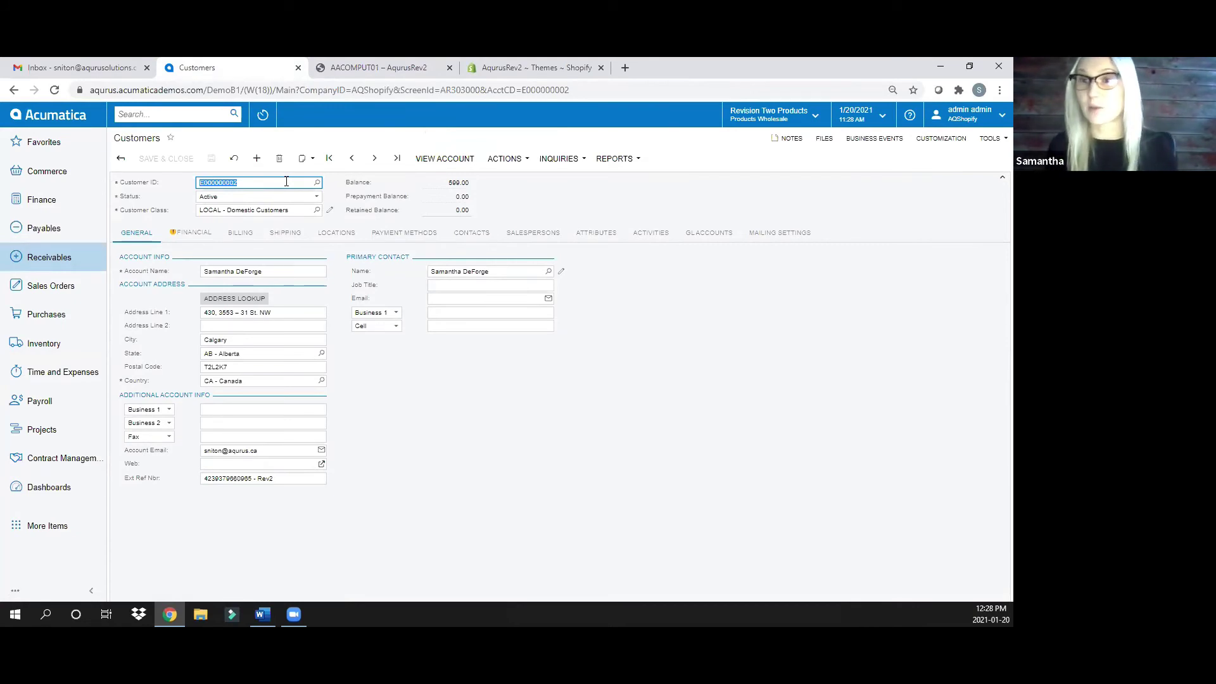
# Leave the buyer's customer record and bring up the Sales Orders workspace from the sidebar
pyautogui.click(261, 183)
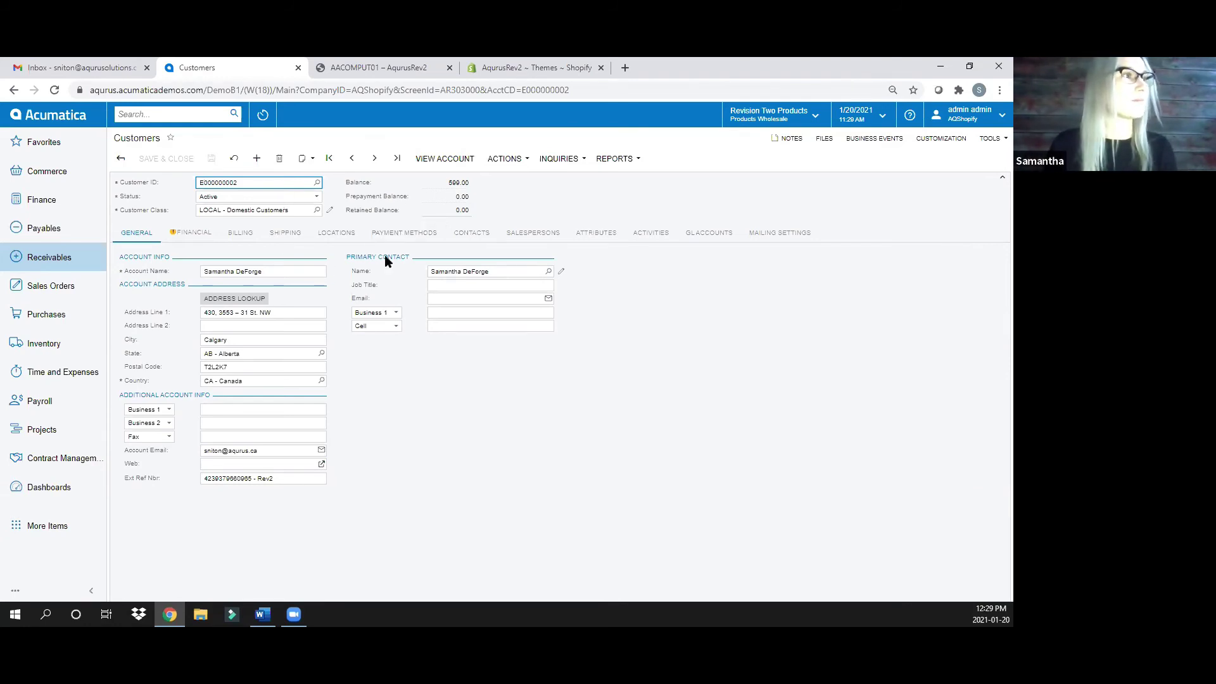
pyautogui.click(488, 410)
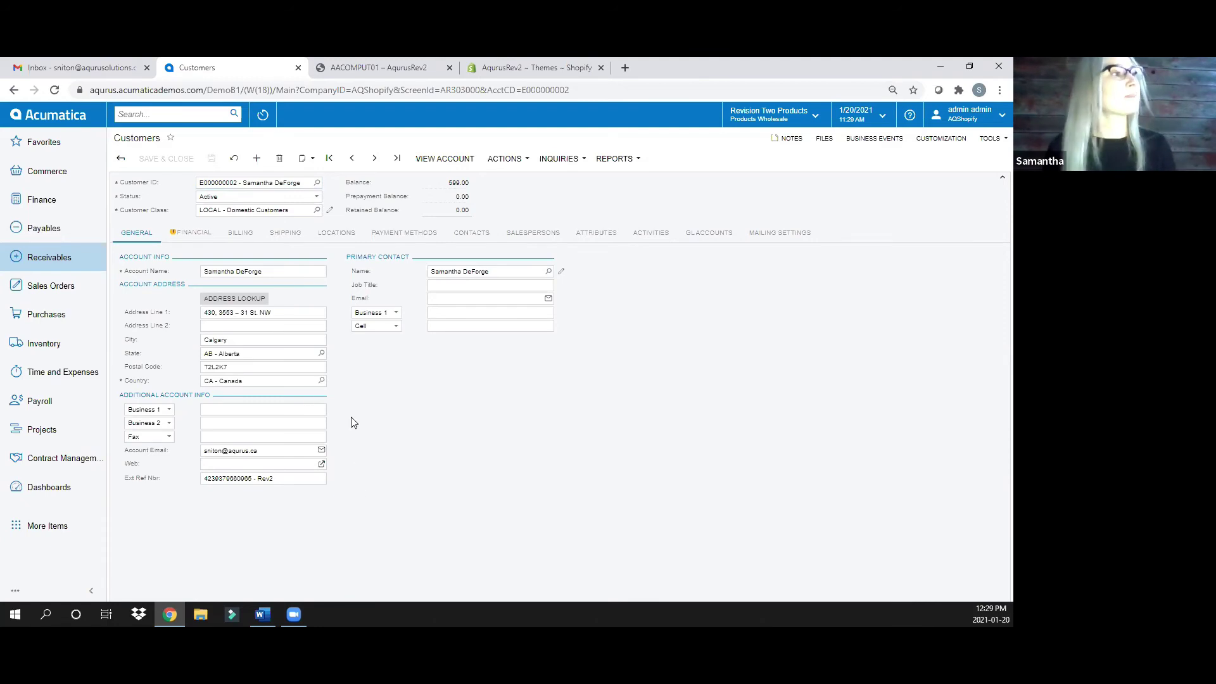
pyautogui.click(51, 285)
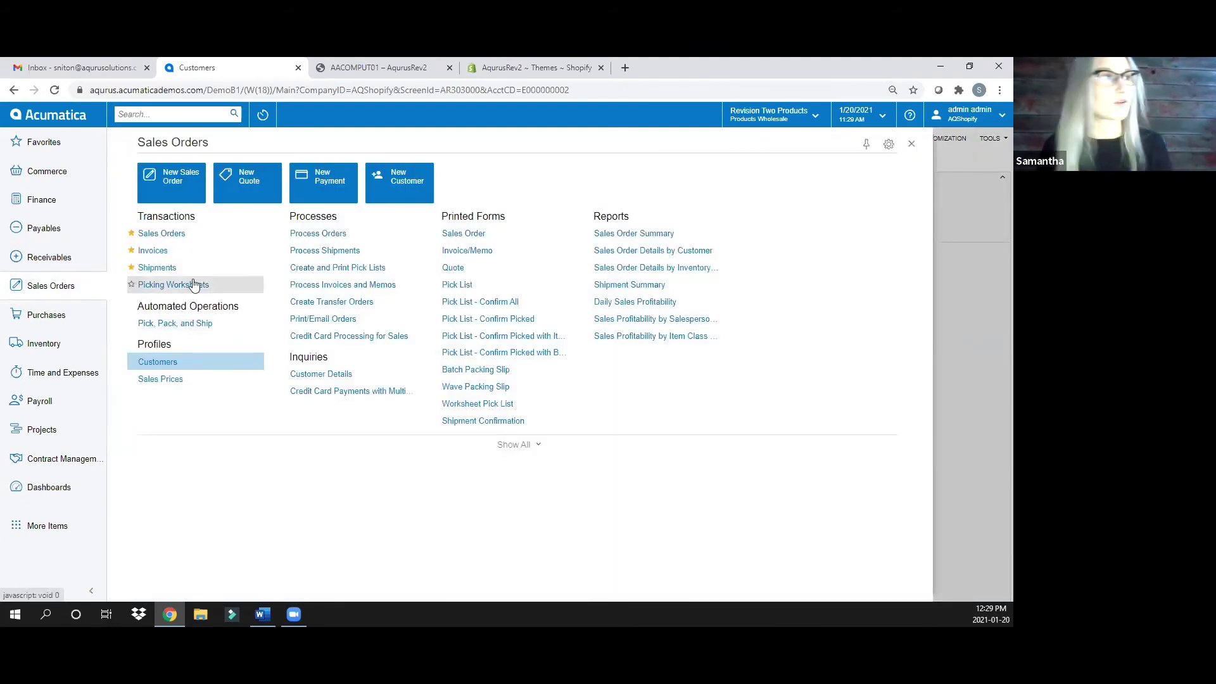
# Open the newest SH sales order imported from Shopify, one AACOMPUT01 at 800.00
pyautogui.click(174, 234)
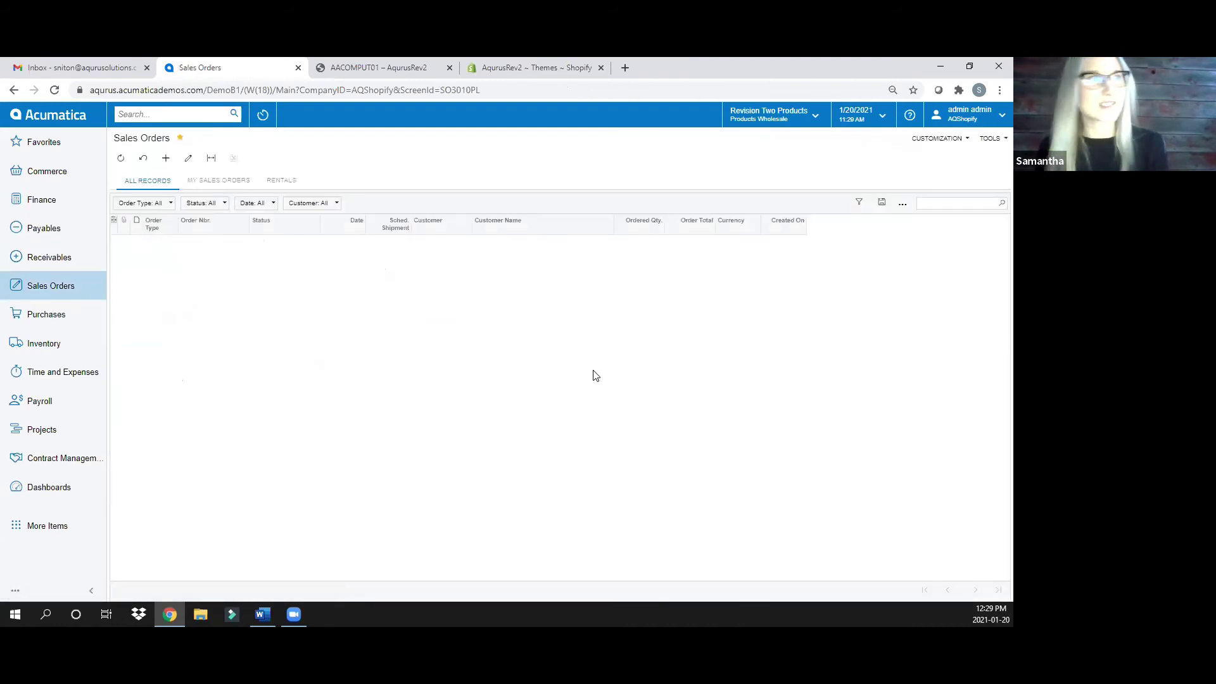
pyautogui.click(273, 245)
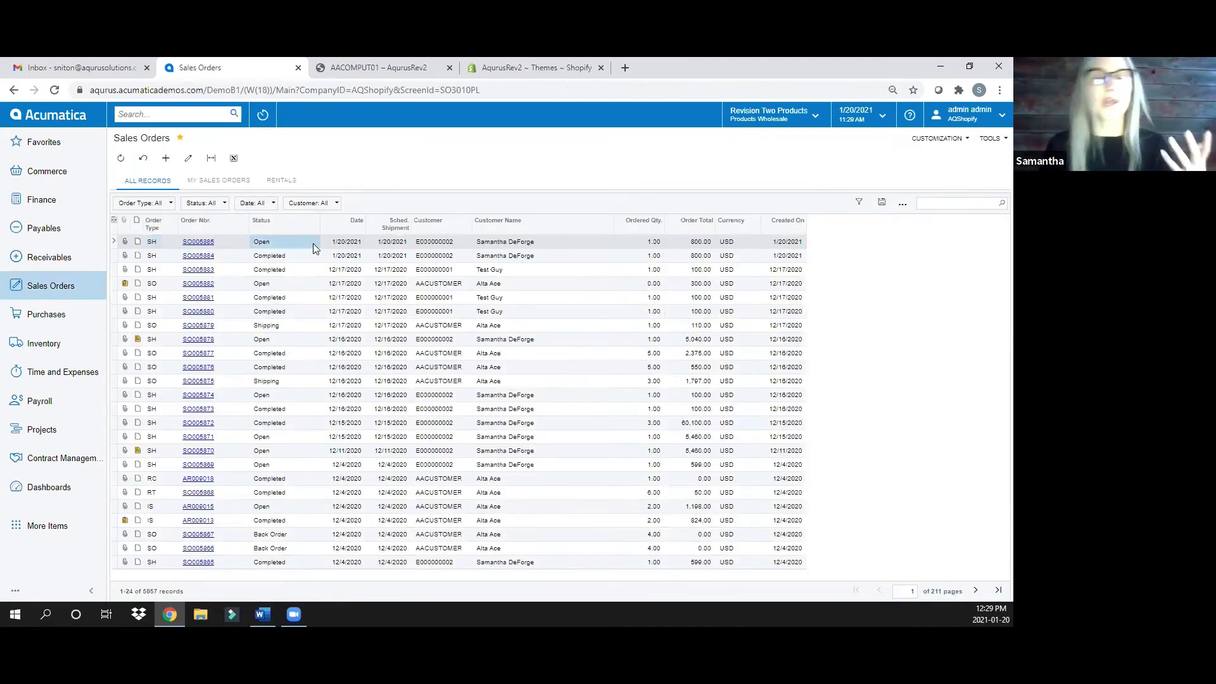
pyautogui.click(199, 243)
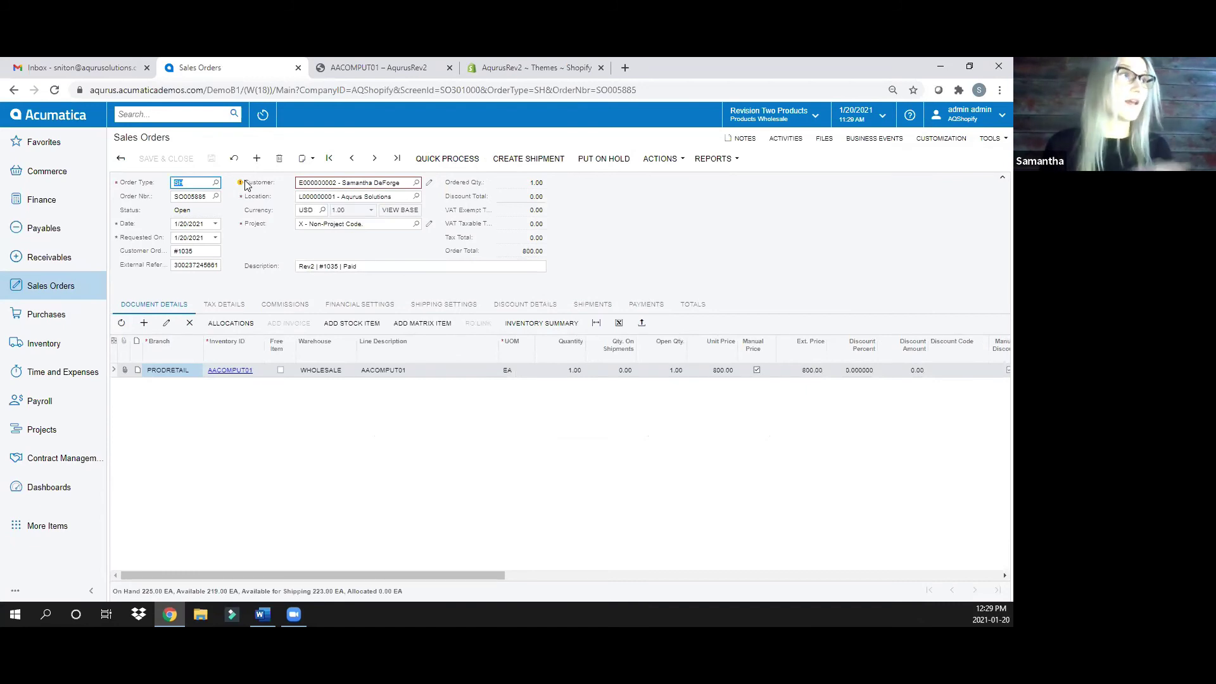
pyautogui.moveTo(243, 186)
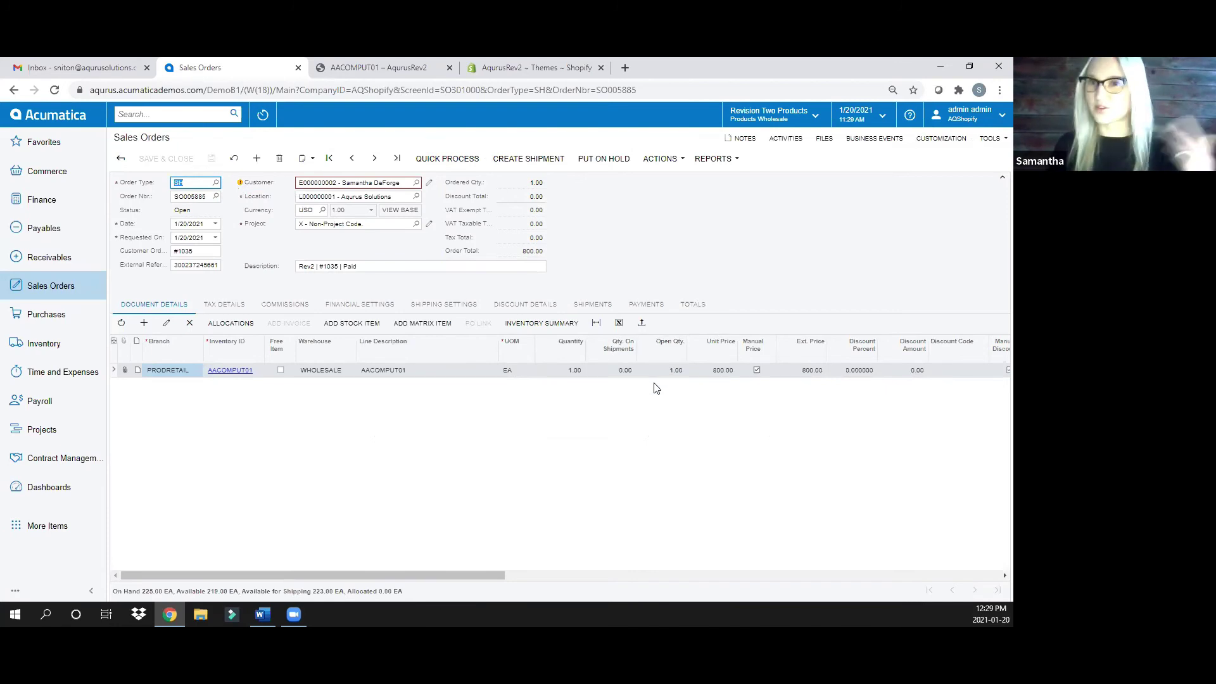
pyautogui.click(709, 374)
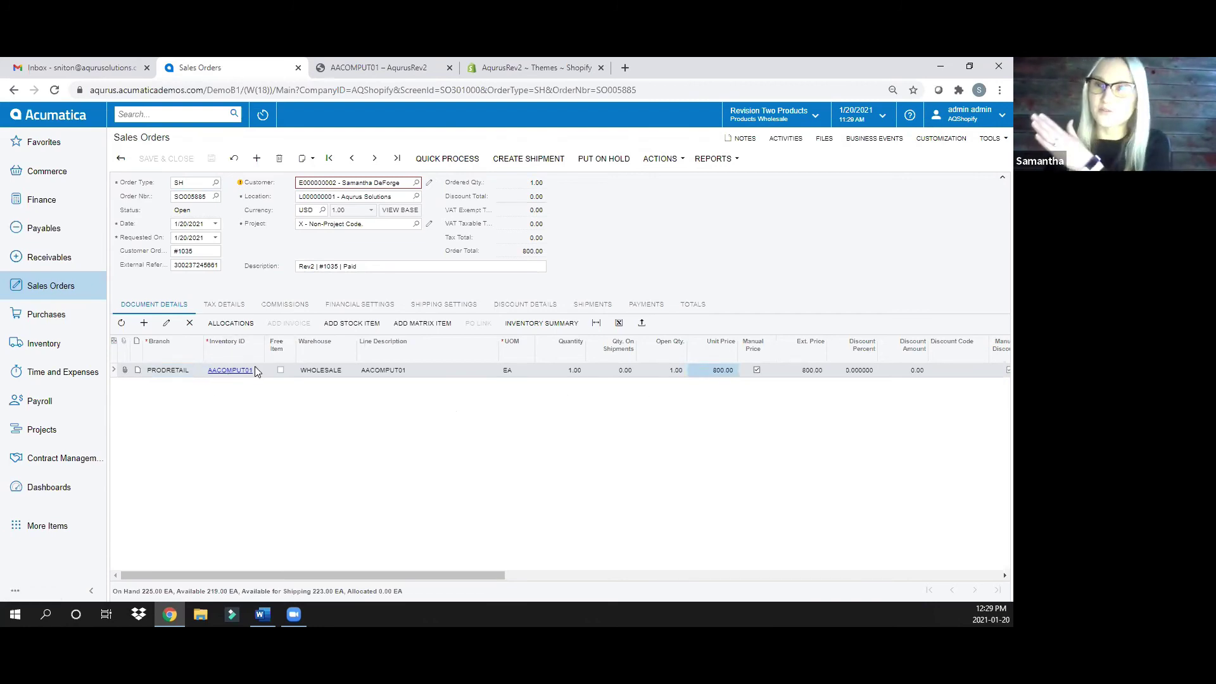
# Create a shipment dated 1/20/2021 from the WHOLESALE warehouse for the SH order
pyautogui.click(539, 160)
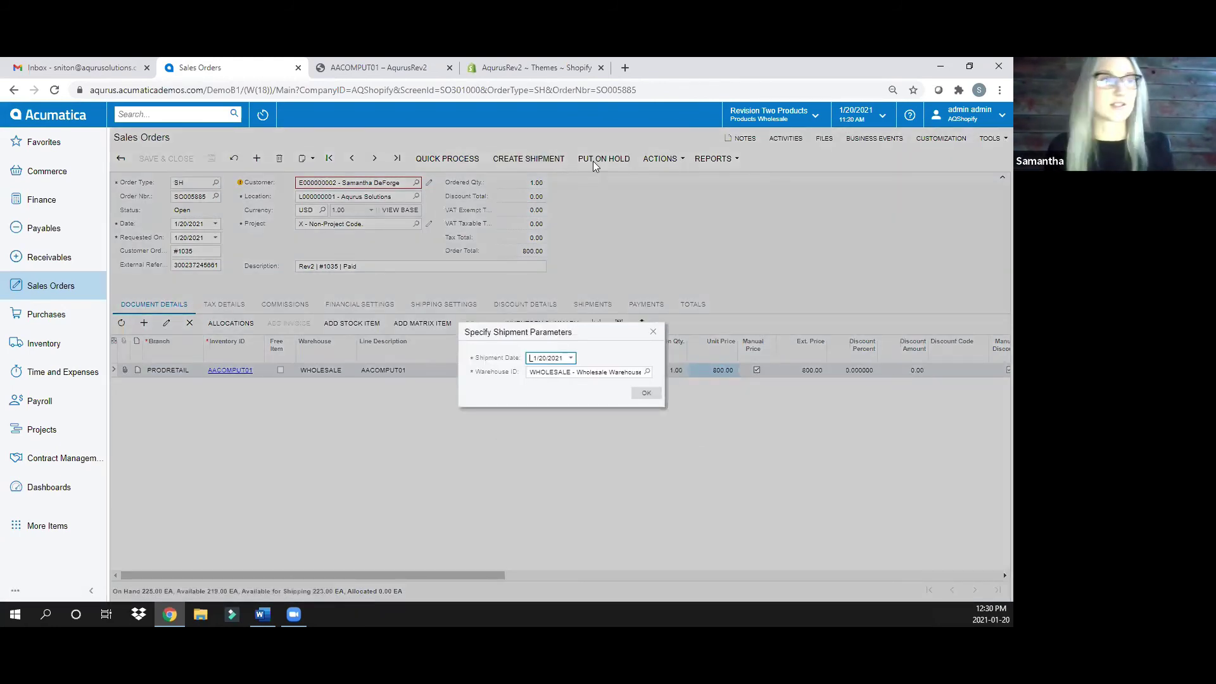
pyautogui.click(646, 396)
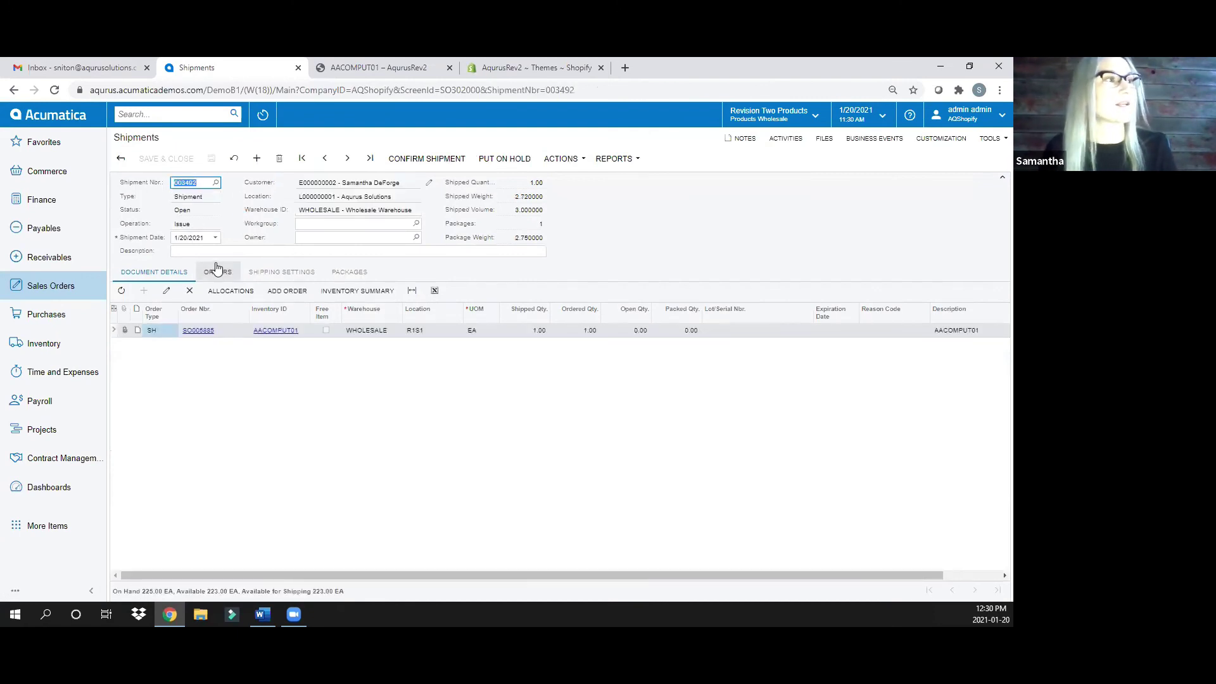
# Confirm the new AACOMPUT01 shipment via the Shipping Clerk dashboard and close its window
pyautogui.click(39, 493)
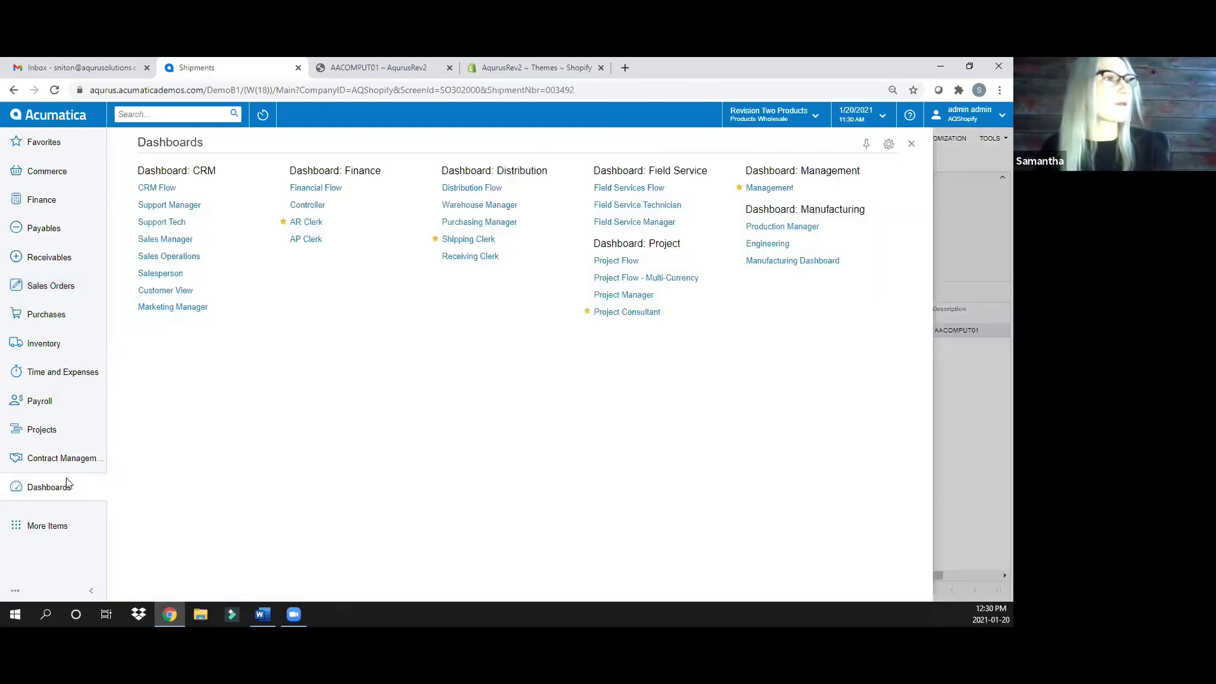
pyautogui.click(487, 241)
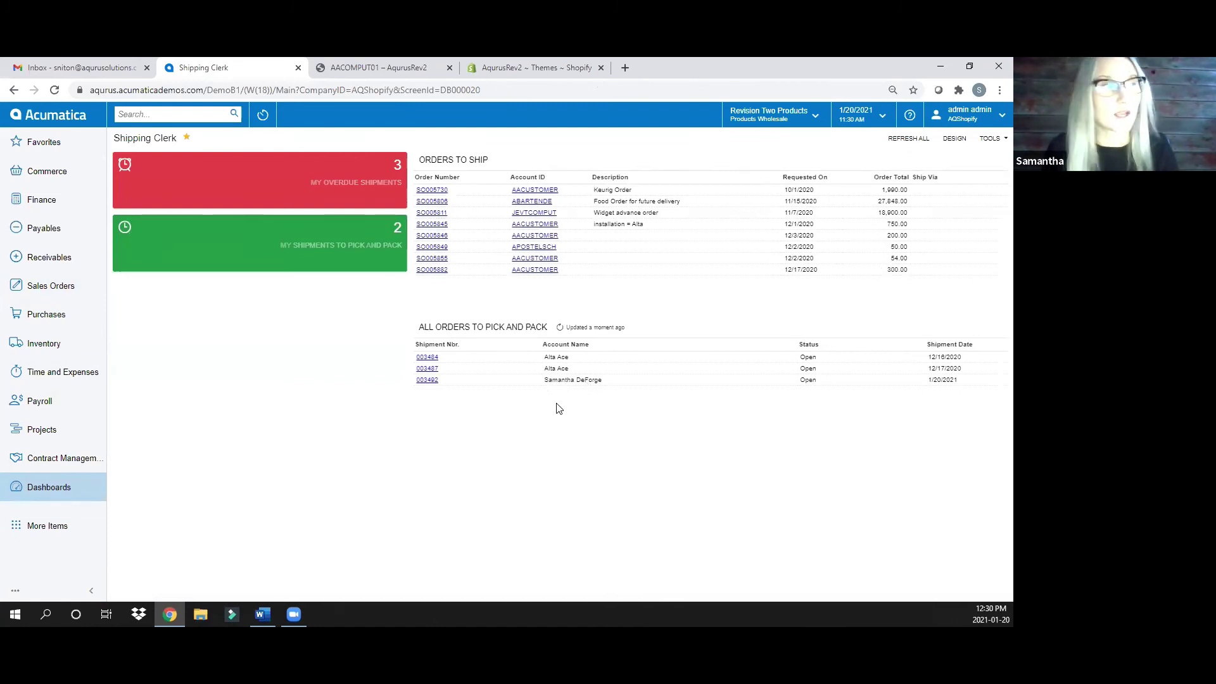
pyautogui.click(427, 380)
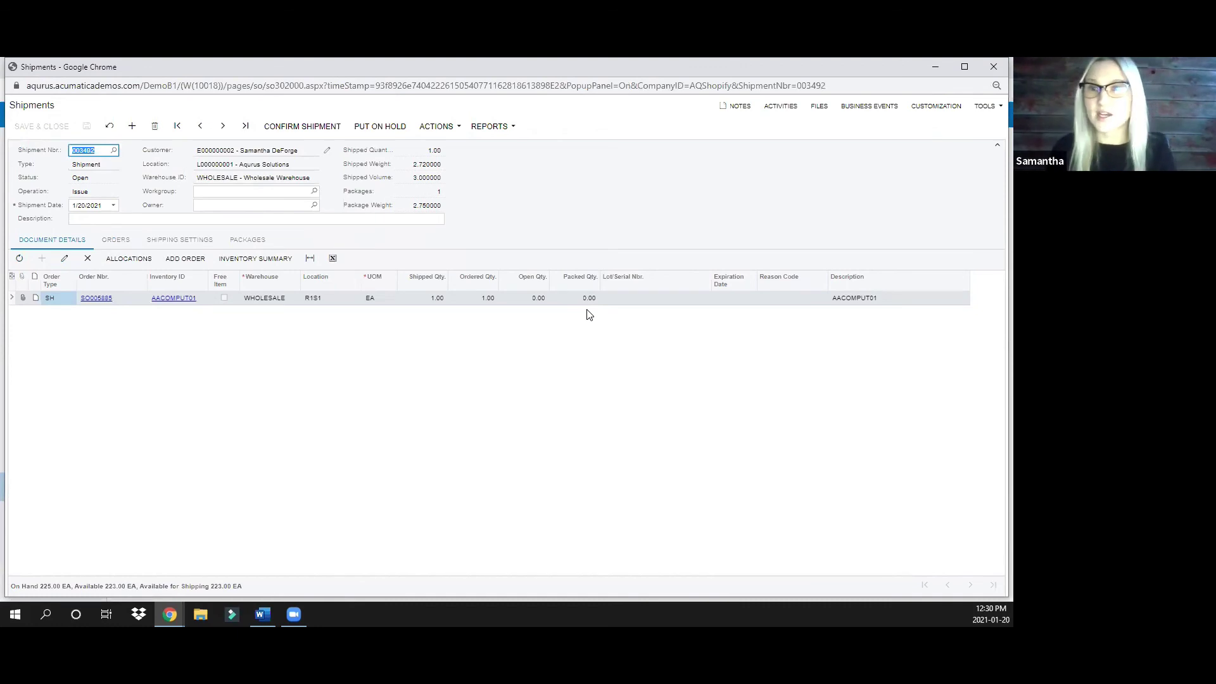
pyautogui.click(308, 127)
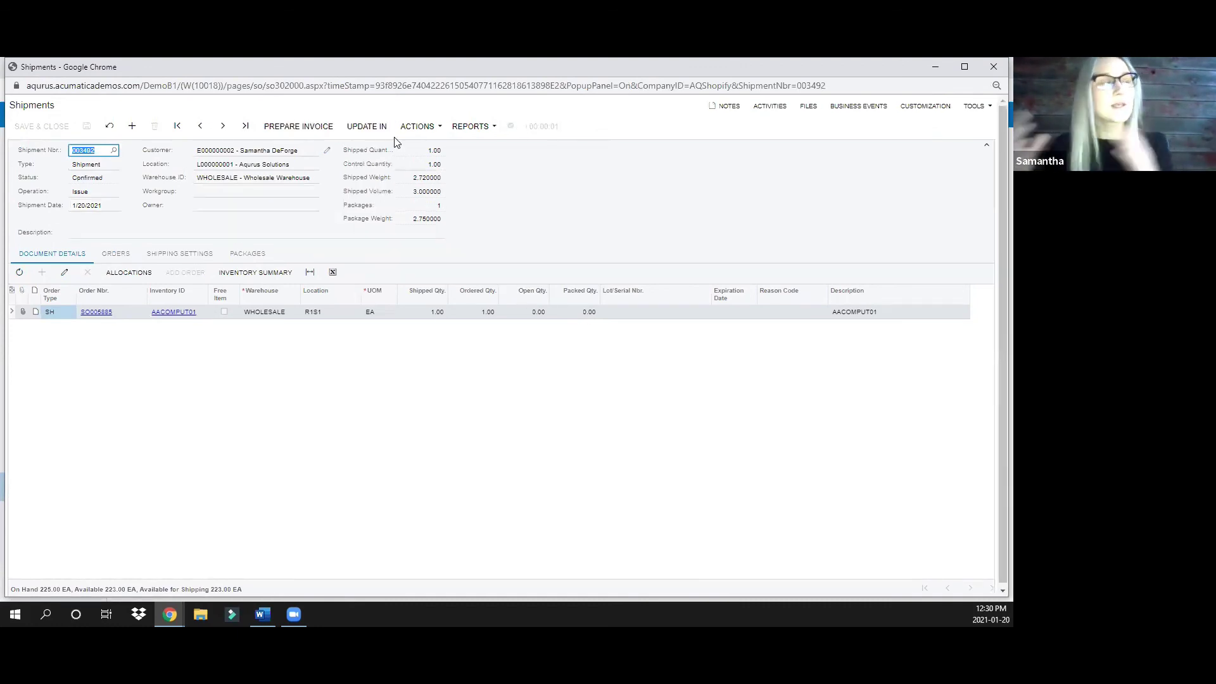
pyautogui.click(992, 68)
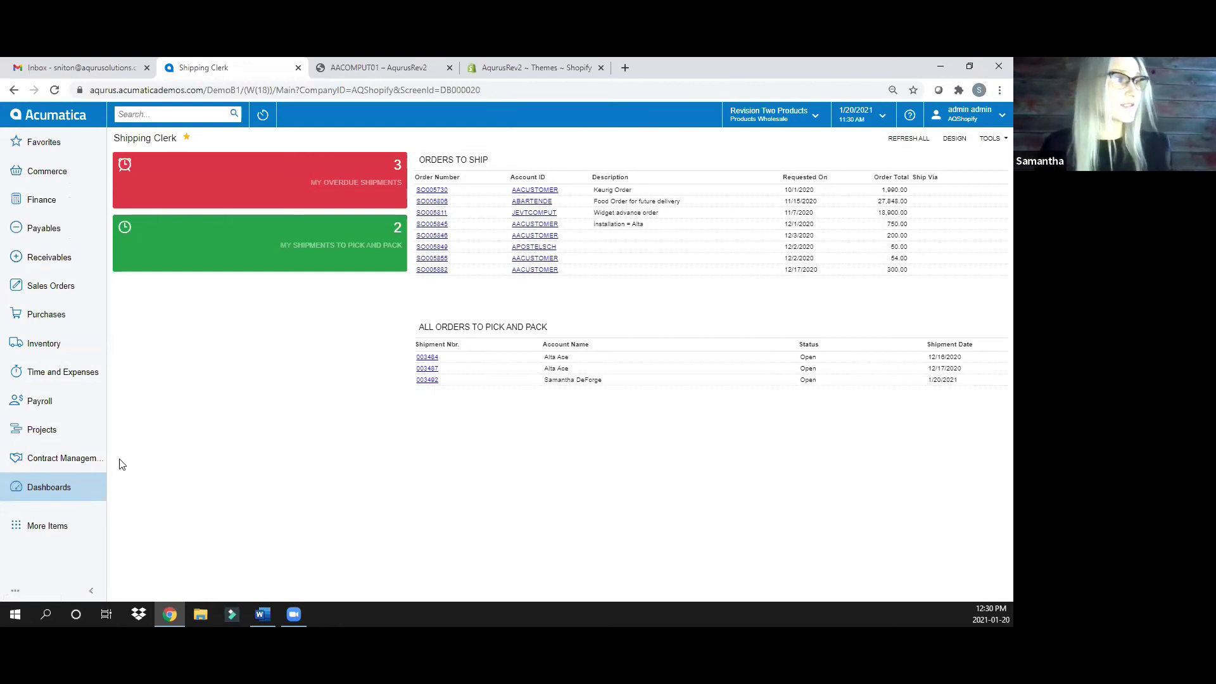
# From the AR Clerk dashboard's Orders to Invoice, locate the confirmed 1/20/2021 shipment
pyautogui.click(57, 486)
pyautogui.click(307, 222)
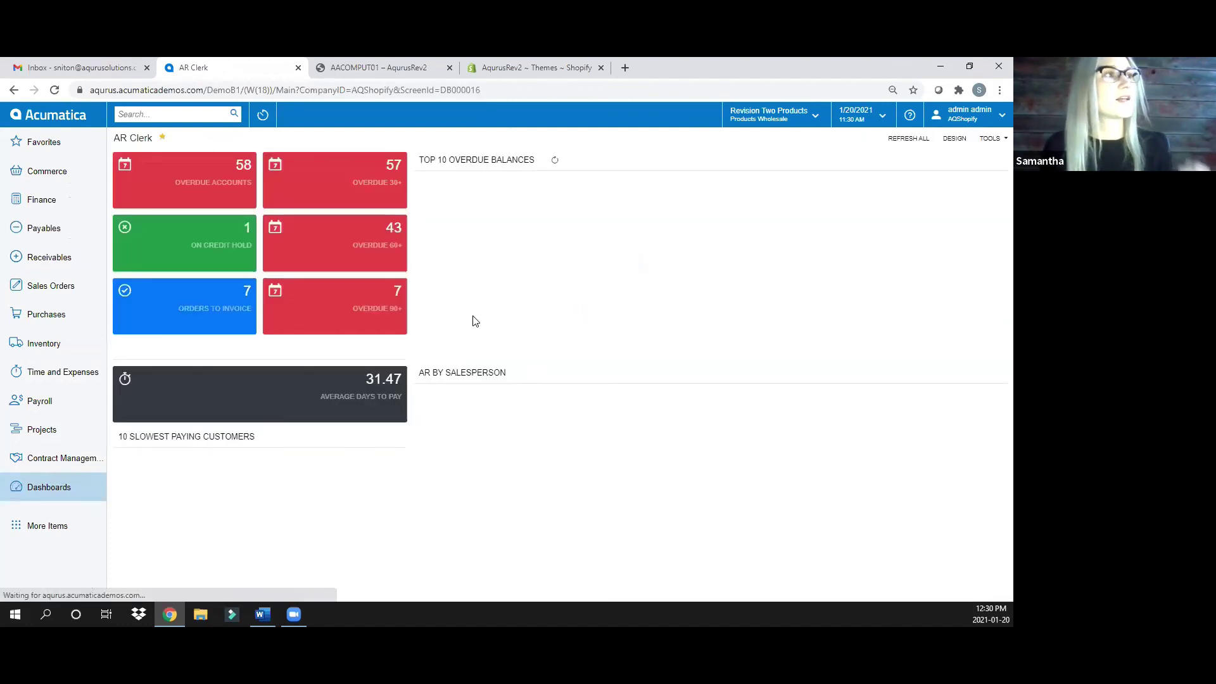
pyautogui.click(225, 305)
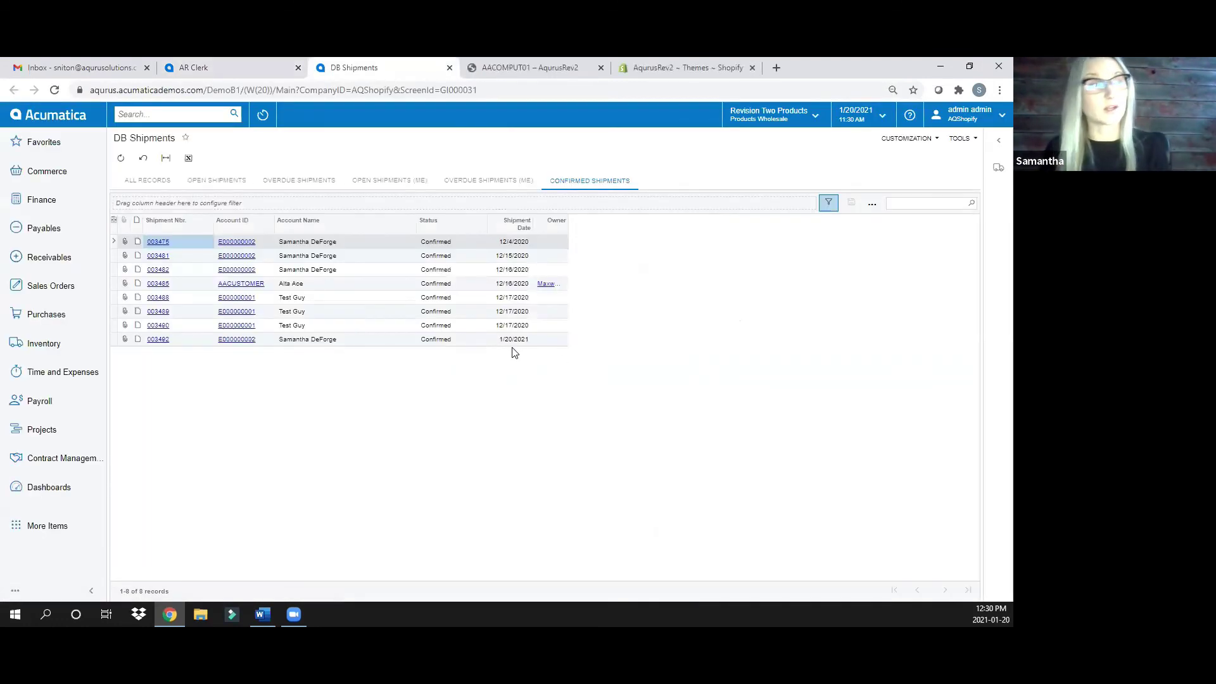
pyautogui.click(325, 340)
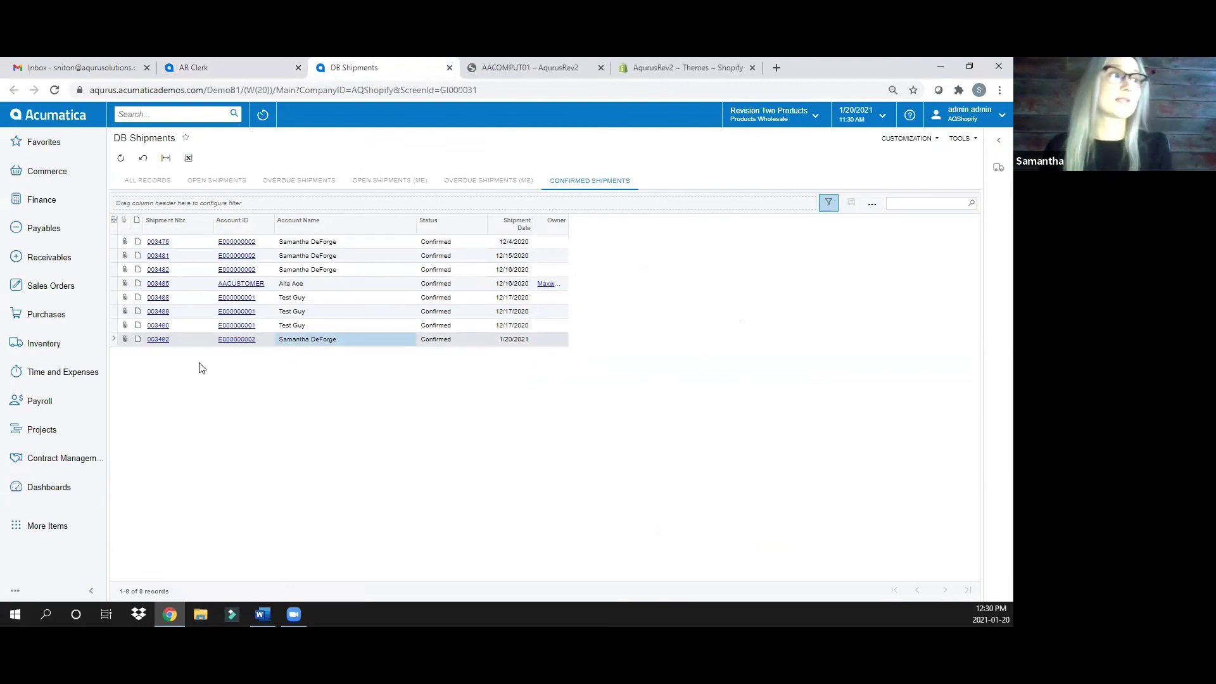